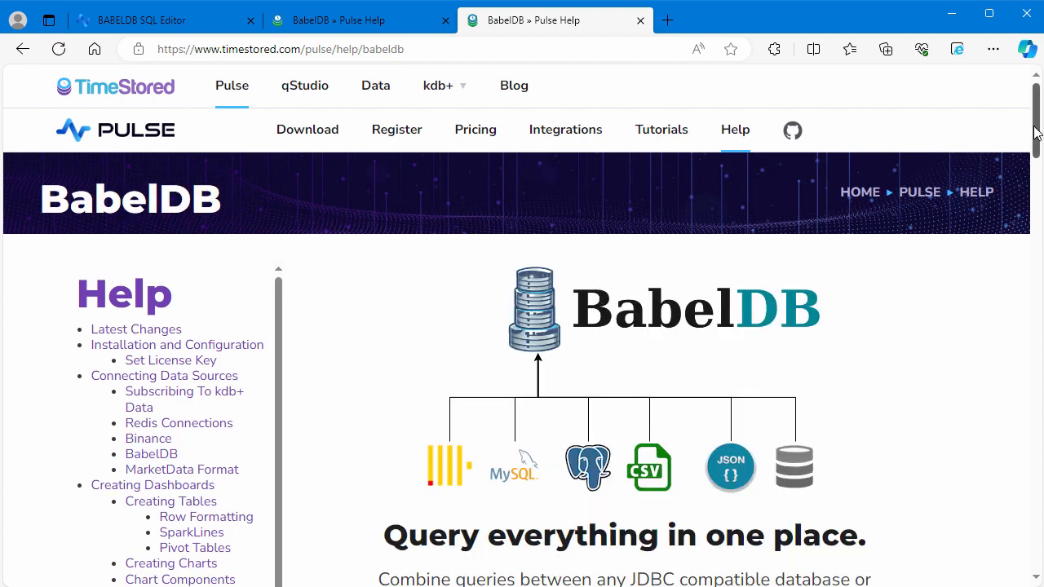
{"action": "scroll", "coordinate": [1038, 130], "scroll_direction": "down", "scroll_amount": 1}
{"action": "scroll", "coordinate": [1040, 133], "scroll_direction": "down", "scroll_amount": 2}
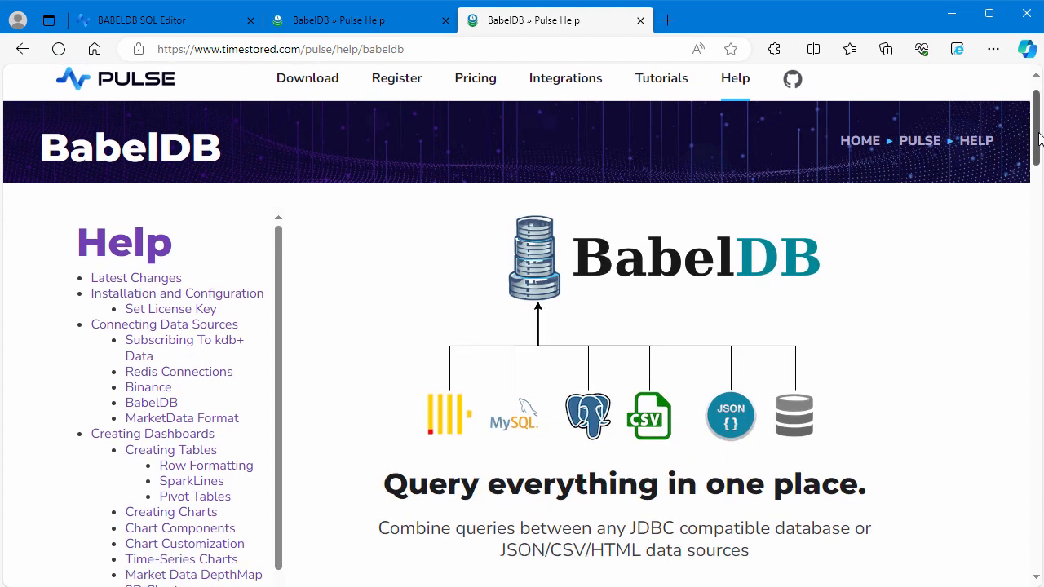
{"action": "scroll", "coordinate": [1040, 133], "scroll_direction": "up", "scroll_amount": 2}
{"action": "scroll", "coordinate": [1039, 133], "scroll_direction": "down", "scroll_amount": 2}
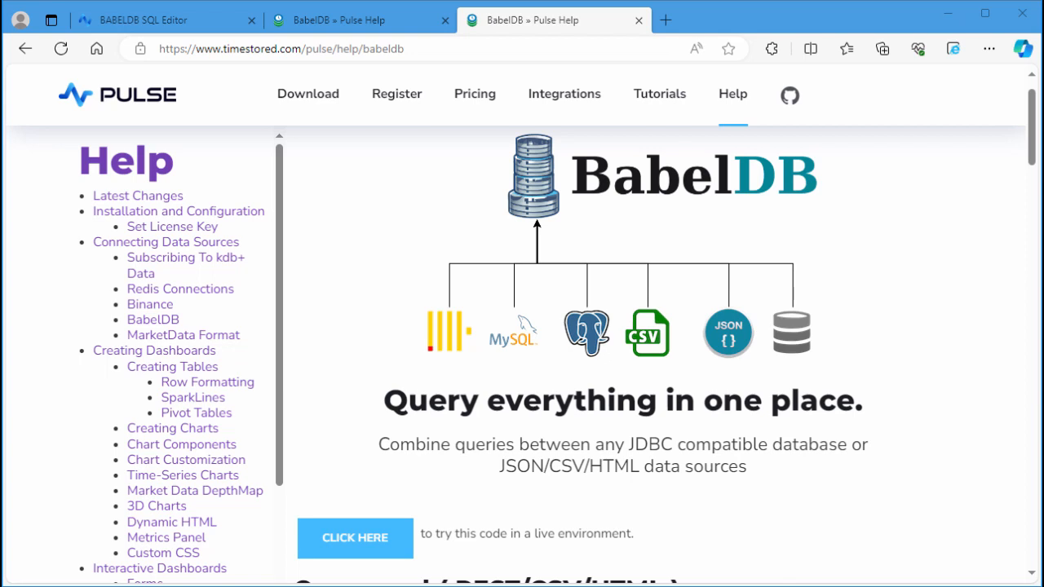
{"action": "left_click", "coordinate": [144, 27]}
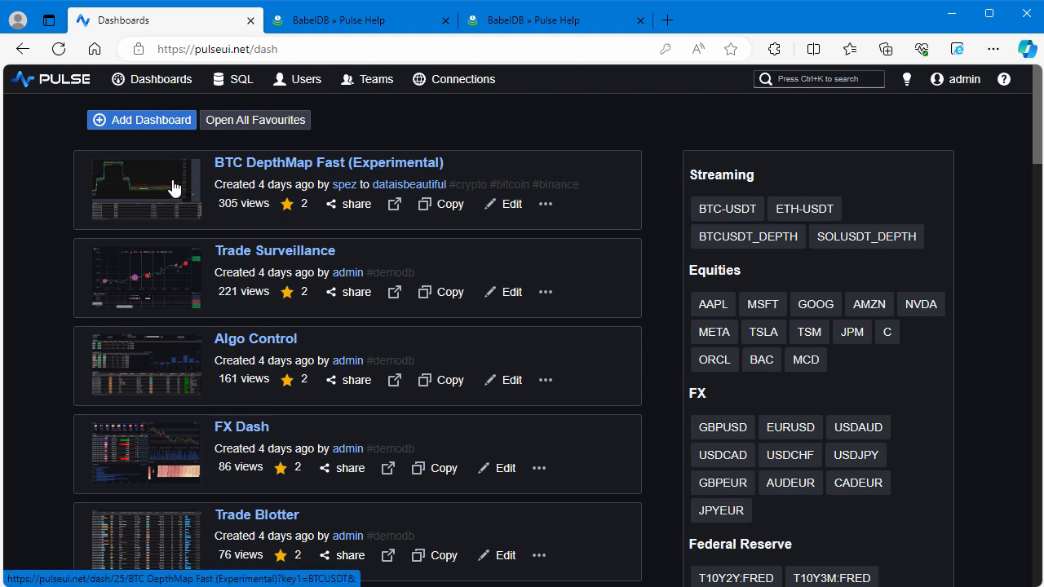
{"action": "left_click", "coordinate": [235, 88]}
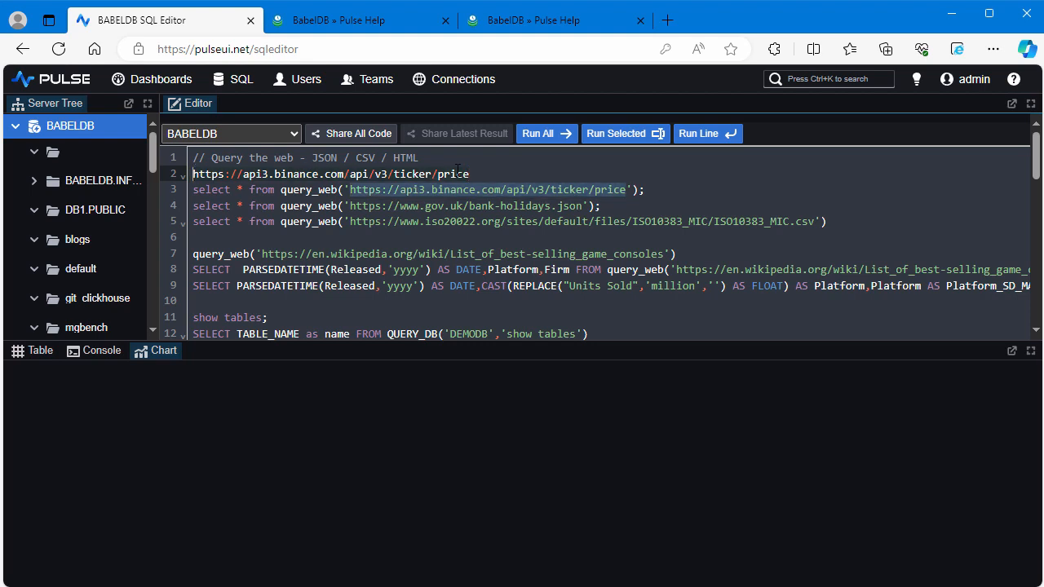
{"action": "key", "text": "ctrl+t"}
{"action": "type", "text": "https://api3.binance.com/api/v3/ticker/price"}
{"action": "key", "text": "Return"}
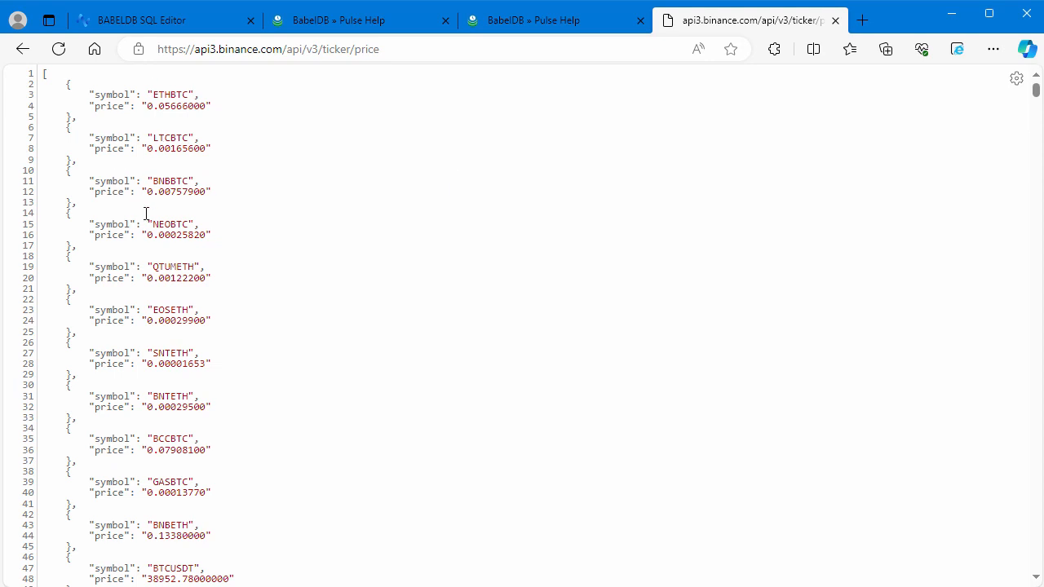
Back in the SQL editor, run the bare Binance ticker price URL on line 2 and show the result as a table
{"action": "left_click", "coordinate": [163, 29]}
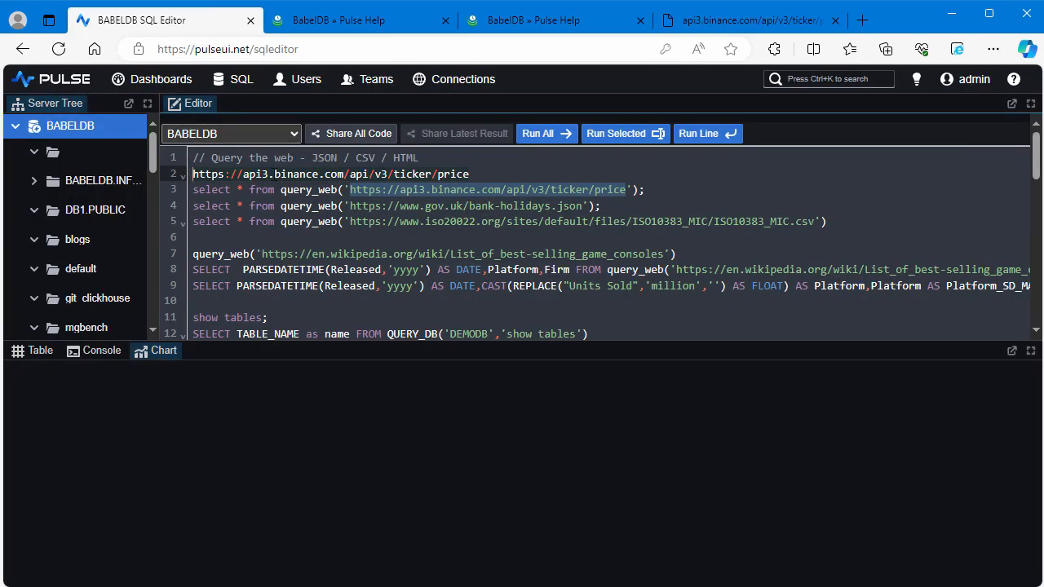
{"action": "key", "text": "ctrl+Return"}
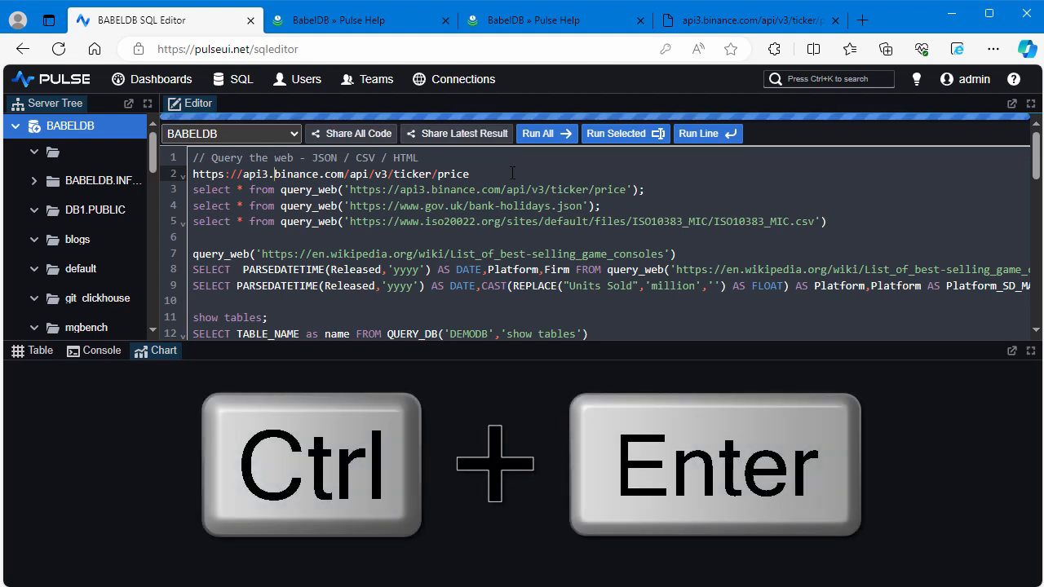
{"action": "left_click", "coordinate": [35, 359]}
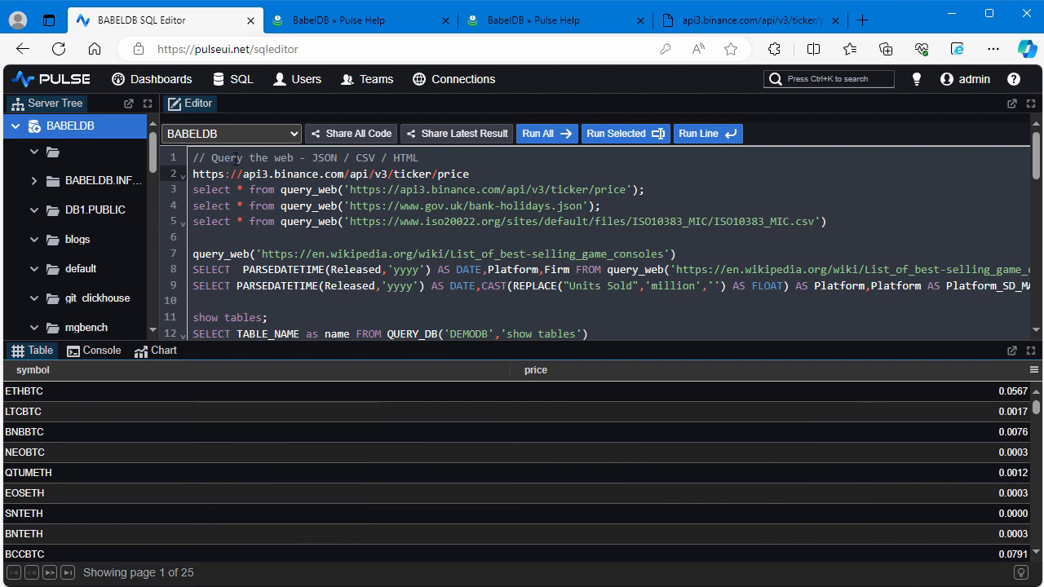
With the BABELDB connection selected, run the query_web selects for the Binance ticker on line 3 and bank-holidays.json on line 4
{"action": "left_click", "coordinate": [287, 174]}
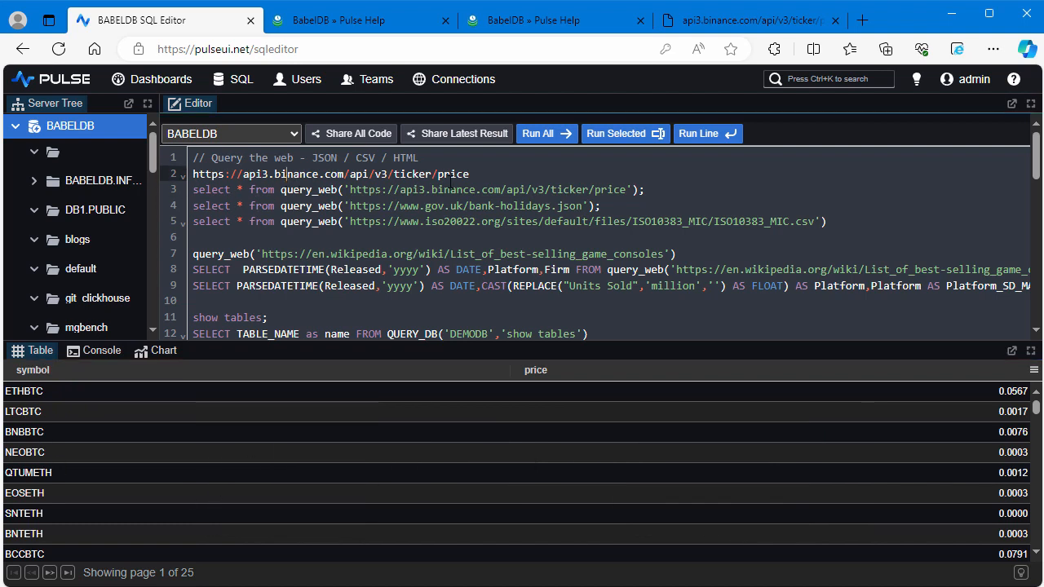
{"action": "left_click", "coordinate": [218, 190]}
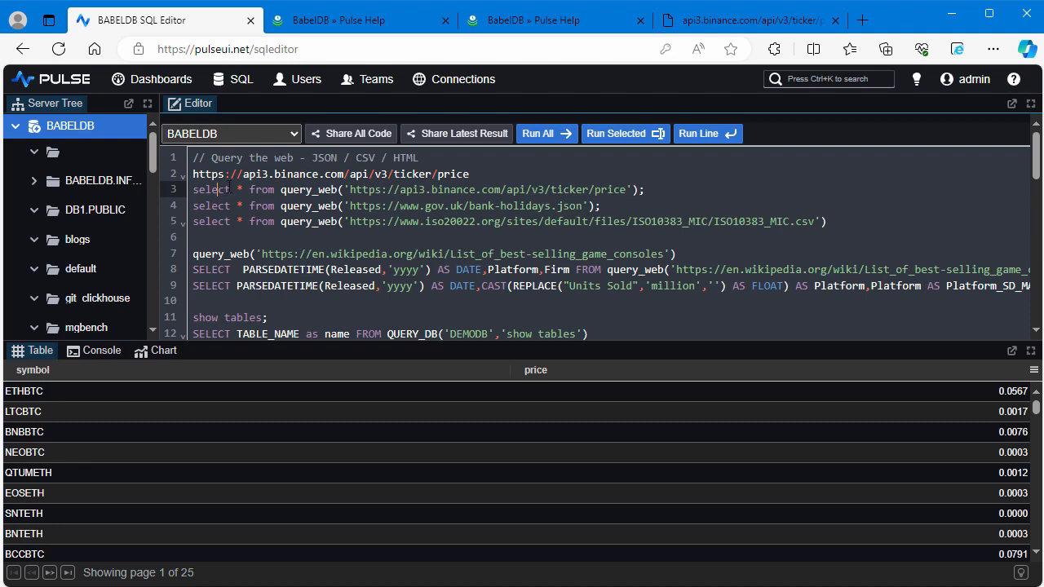
{"action": "left_click", "coordinate": [276, 137]}
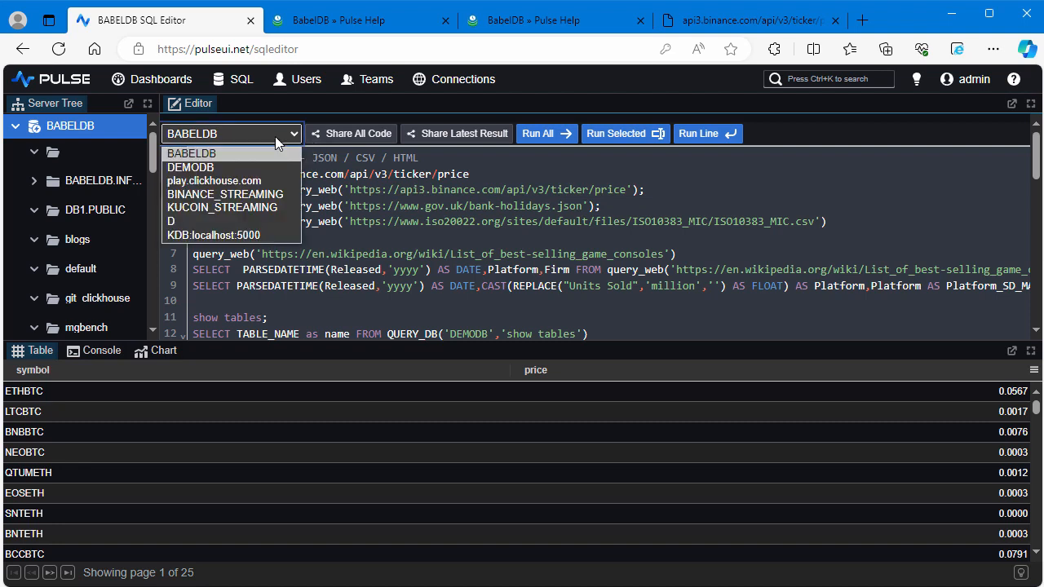
{"action": "left_click", "coordinate": [216, 154]}
{"action": "left_click", "coordinate": [380, 189]}
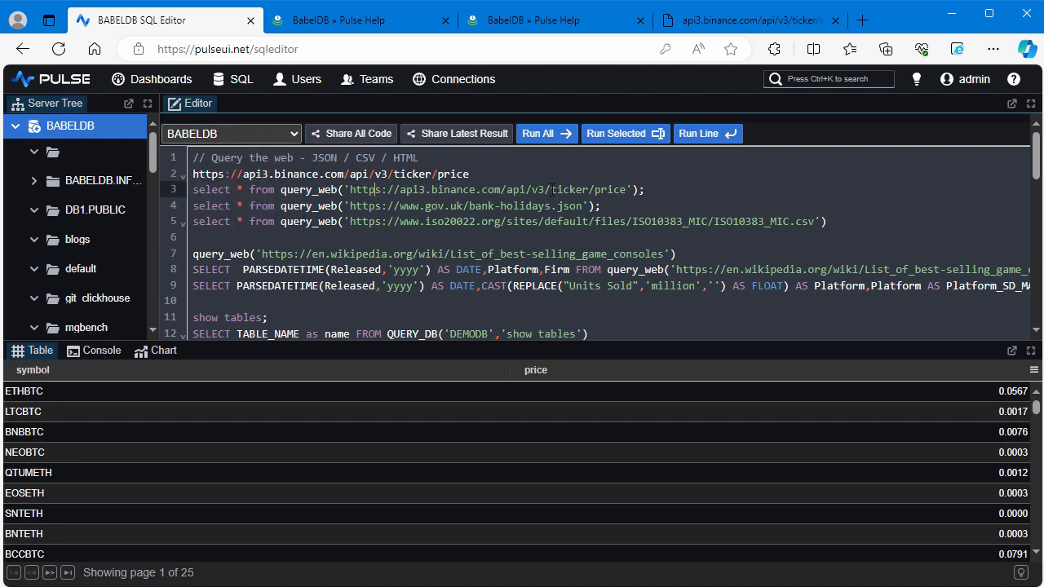
{"action": "left_click", "coordinate": [338, 190]}
{"action": "left_click", "coordinate": [397, 190]}
{"action": "key", "text": "ctrl+Return"}
{"action": "key", "text": "Down"}
{"action": "key", "text": "ctrl+Return"}
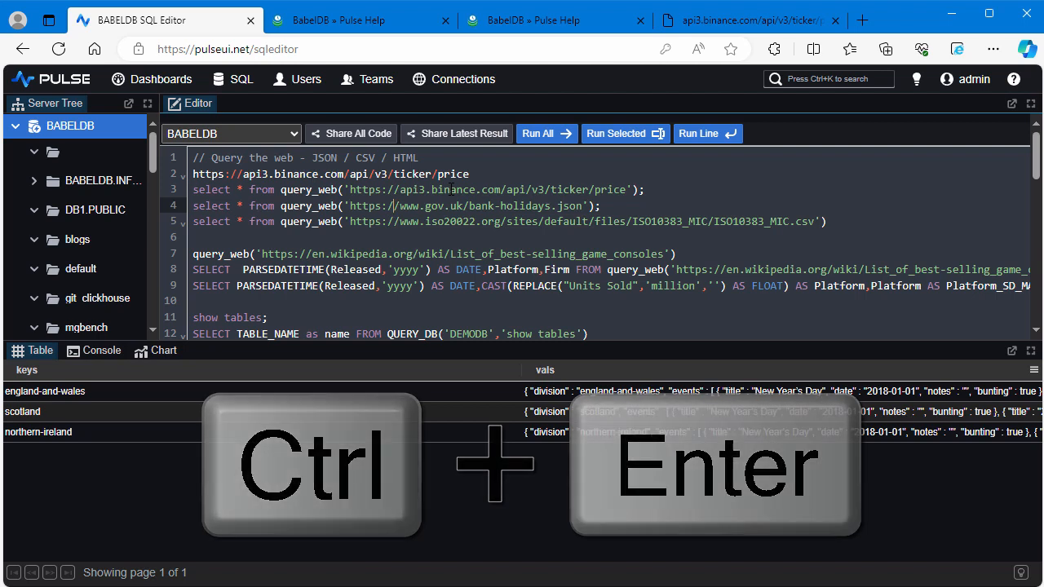
Append #.scotland to the bank-holidays.json URL on line 4 and rerun the query
{"action": "key", "text": "End"}
{"action": "key", "text": "Left"}
{"action": "key", "text": "Left"}
{"action": "key", "text": "Left"}
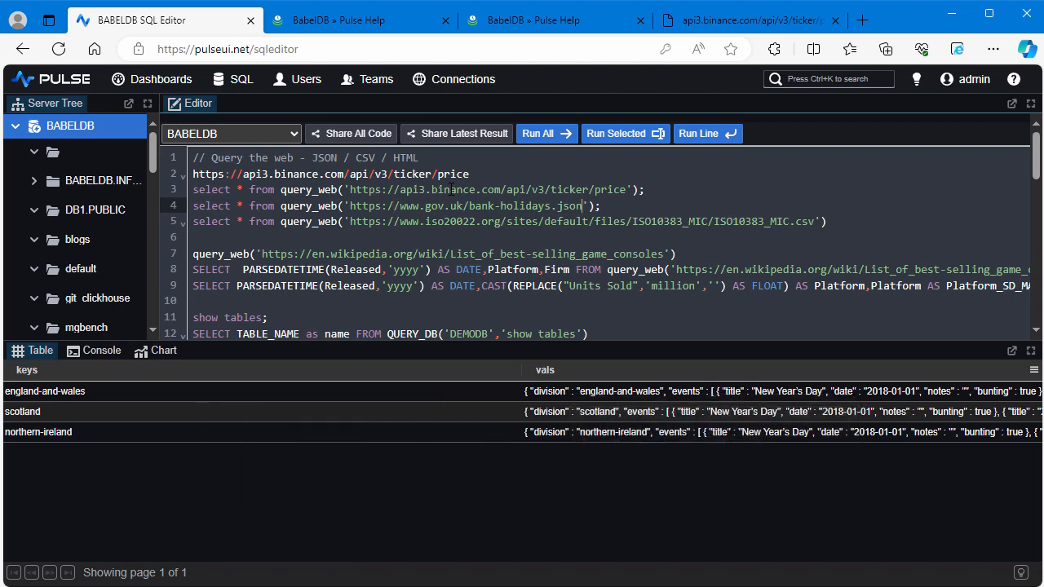
{"action": "type", "text": "#.scotland"}
{"action": "key", "text": "ctrl+Return"}
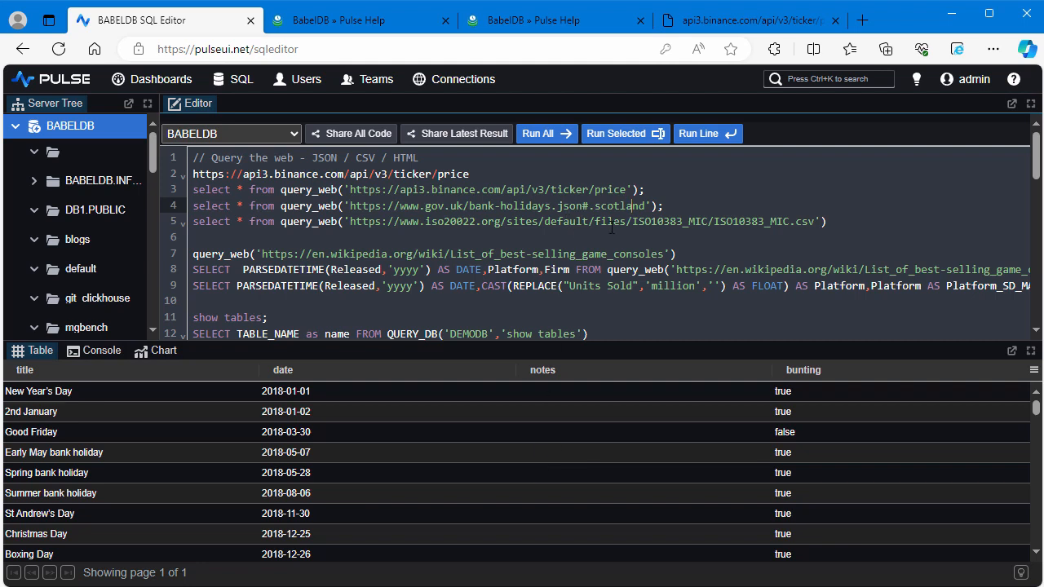
Run the query_web select for ISO10383_MIC.csv on line 5
{"action": "left_click", "coordinate": [817, 222]}
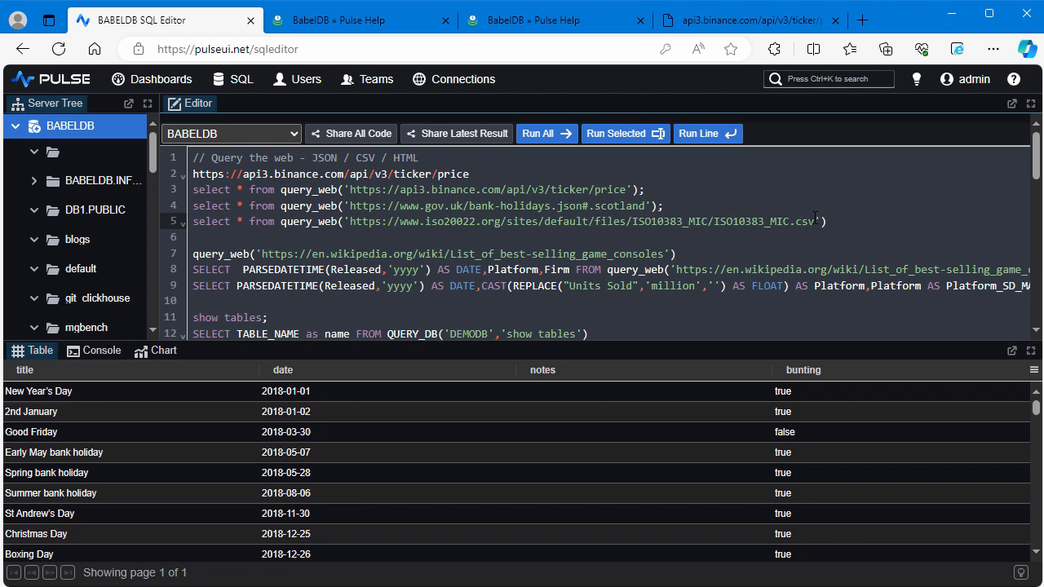
{"action": "key", "text": "ctrl+Return"}
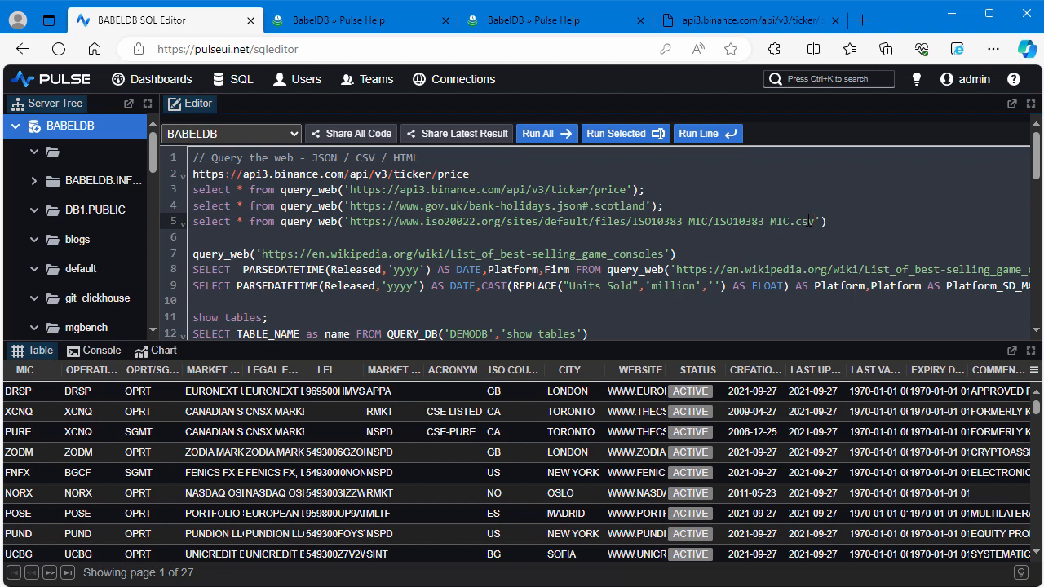
Copy the Wikipedia URL from line 7, load it in the next browser tab and examine the best-selling game consoles table
{"action": "left_click", "coordinate": [664, 253]}
{"action": "left_click_drag", "start_coordinate": [664, 254], "coordinate": [261, 254]}
{"action": "key", "text": "ctrl+c"}
{"action": "key", "text": "ctrl+Tab"}
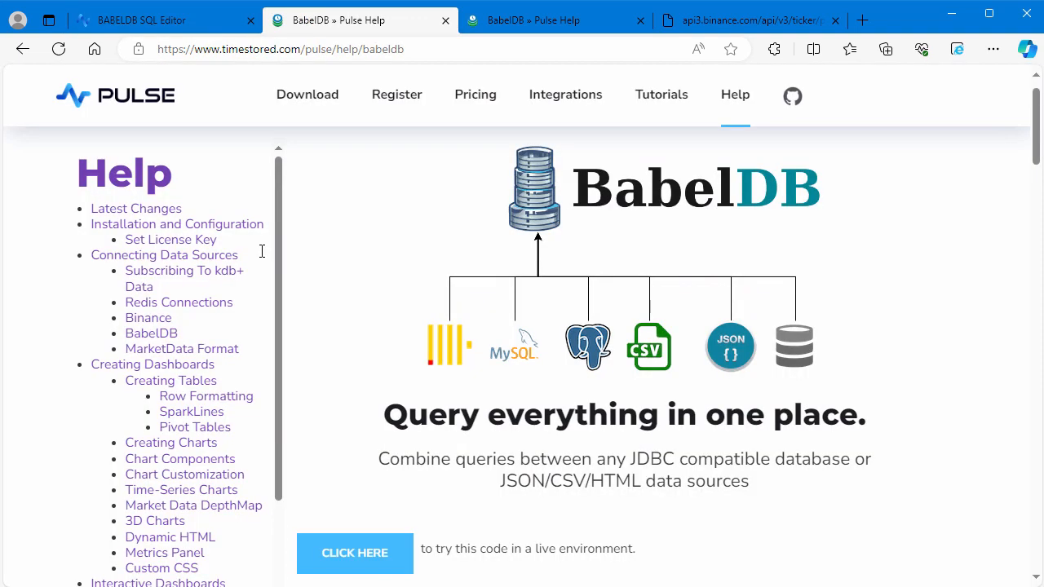
{"action": "key", "text": "ctrl+l"}
{"action": "key", "text": "ctrl+v"}
{"action": "key", "text": "Return"}
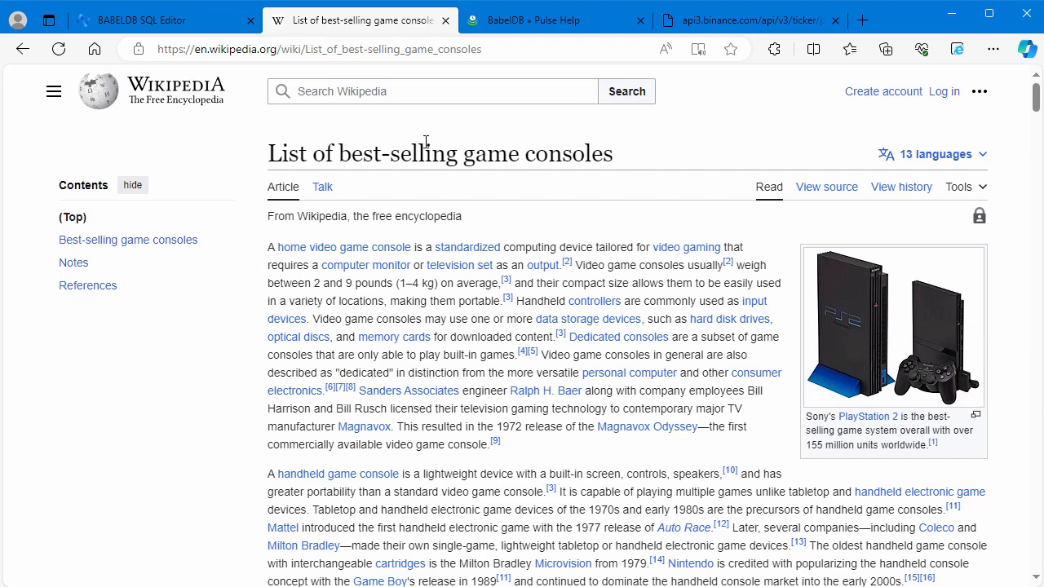
{"action": "scroll", "coordinate": [496, 252], "scroll_direction": "down", "scroll_amount": 10}
{"action": "scroll", "coordinate": [234, 400], "scroll_direction": "down", "scroll_amount": 4}
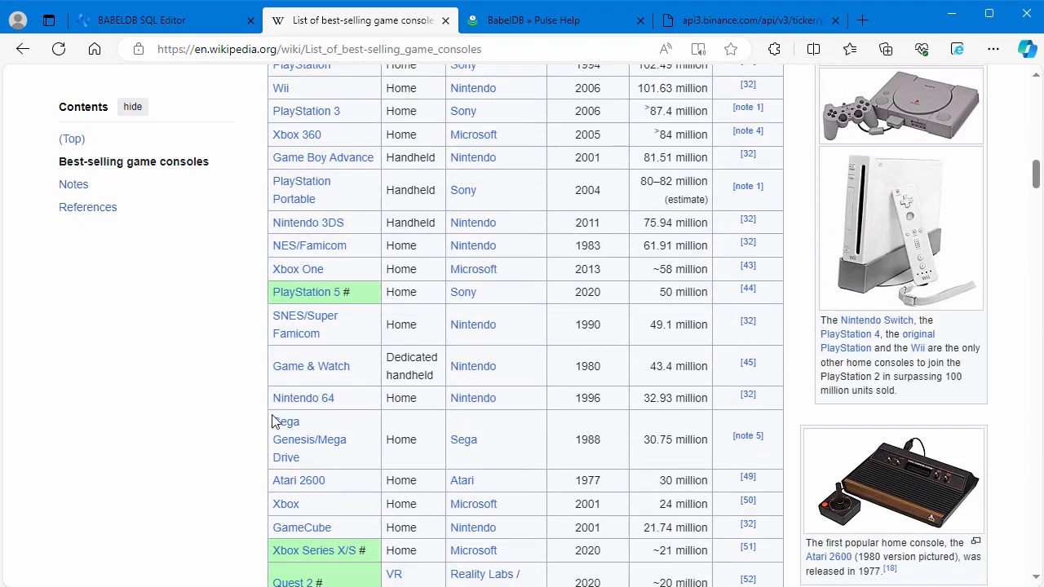
{"action": "scroll", "coordinate": [531, 305], "scroll_direction": "up", "scroll_amount": 8}
Return to the SQL editor and run the game consoles query_web call on line 7 and the date, platform and firm select on line 8
{"action": "key", "text": "ctrl+shift+Tab"}
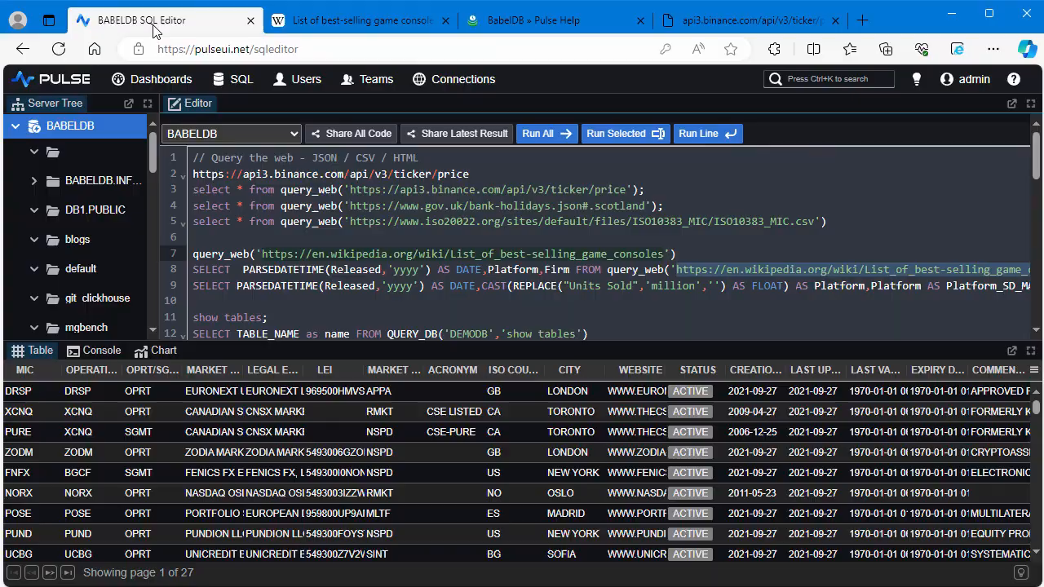
{"action": "key", "text": "ctrl+Return"}
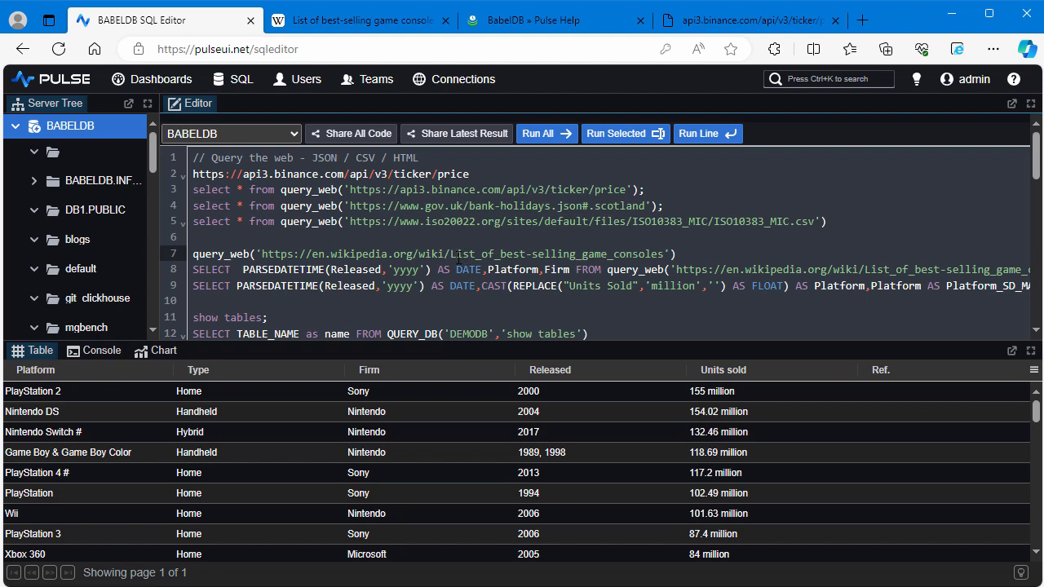
{"action": "key", "text": "Down"}
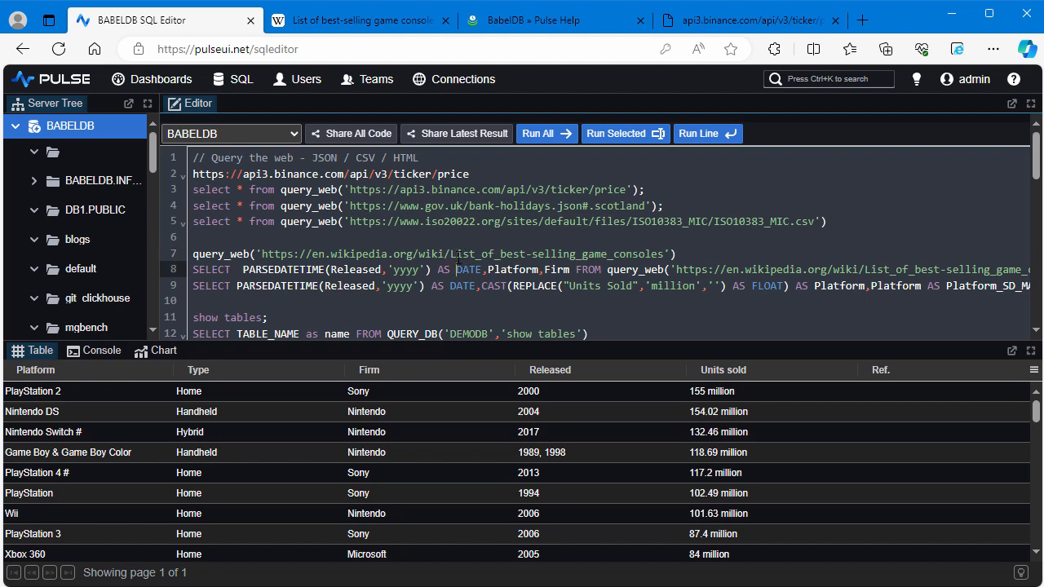
{"action": "key", "text": "ctrl+Return"}
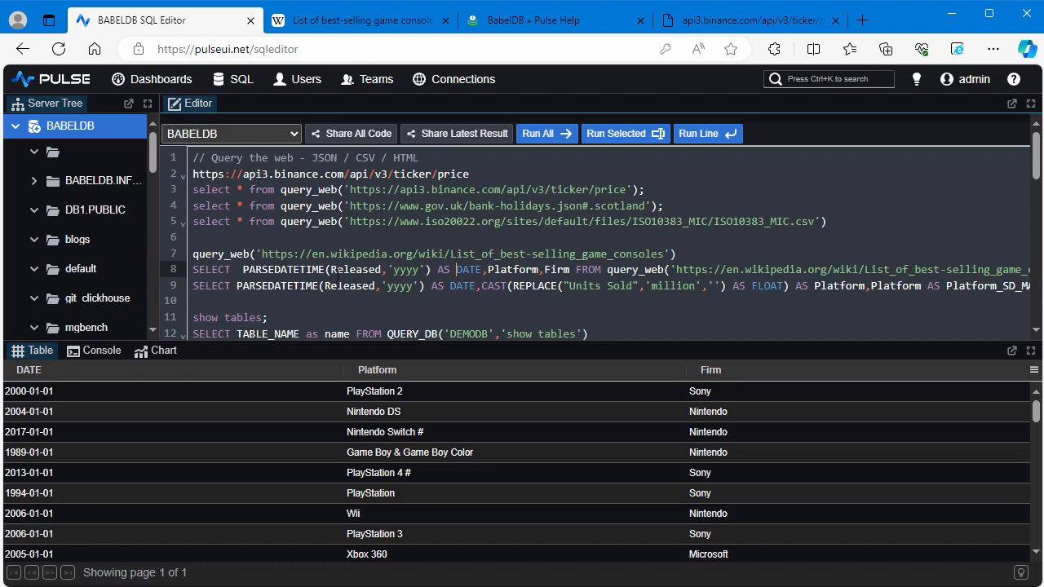
Run the line 9 query that casts Units Sold to a float with platform markpoints, and review the full statement
{"action": "left_click", "coordinate": [565, 288]}
{"action": "key", "text": "ctrl+Return"}
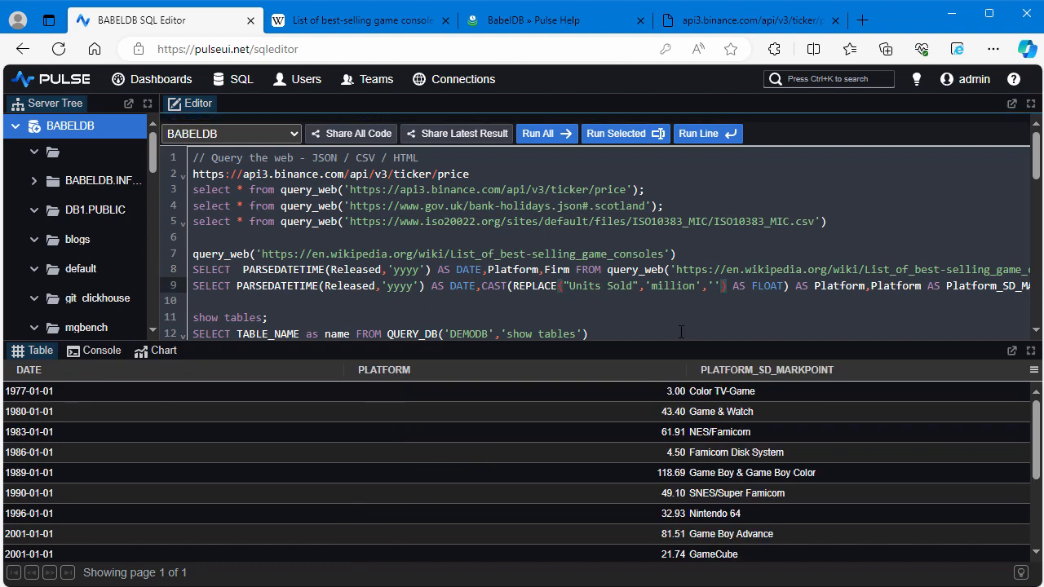
{"action": "left_click", "coordinate": [907, 286]}
{"action": "key", "text": "End"}
{"action": "key", "text": "Home"}
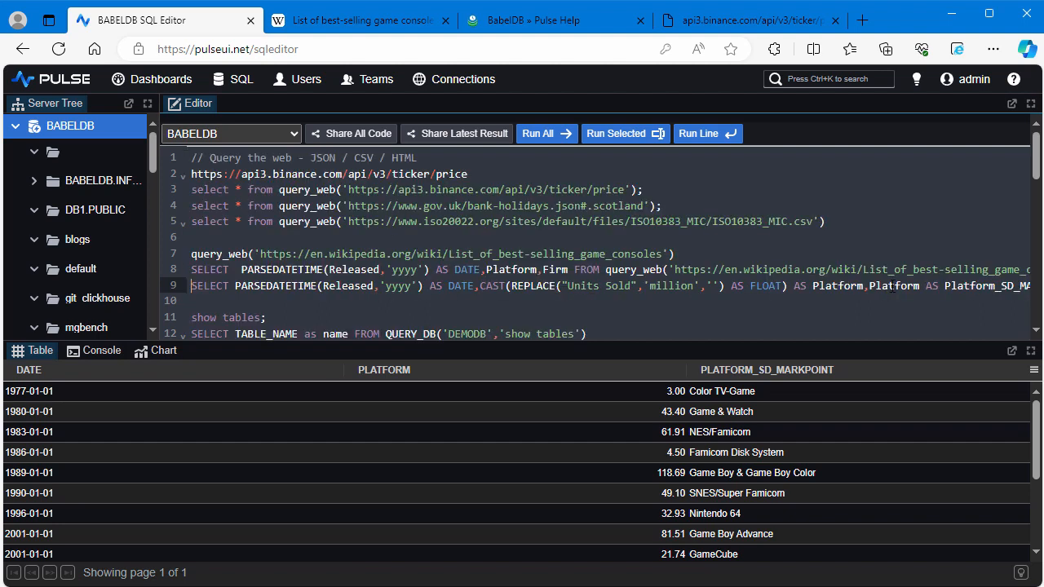
Dock the chart beside the result table, widen the chart area and keep the table in view
{"action": "left_click", "coordinate": [153, 360]}
{"action": "left_click_drag", "start_coordinate": [154, 360], "coordinate": [832, 475]}
{"action": "left_click_drag", "start_coordinate": [523, 443], "coordinate": [224, 428]}
{"action": "left_click", "coordinate": [36, 351]}
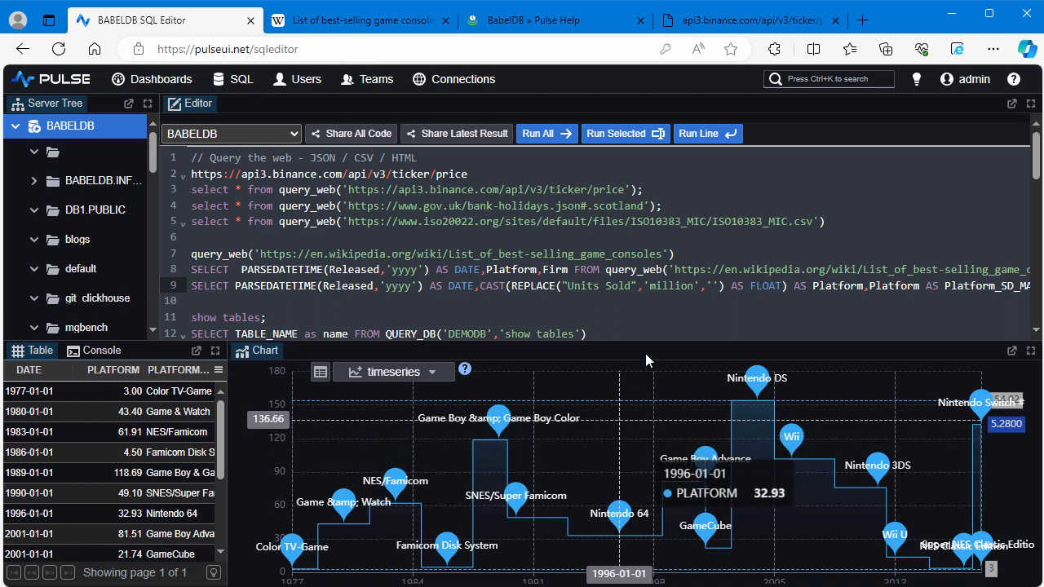
Switch the connection to DEMODB and run the show tables; statement on line 11
{"action": "left_click", "coordinate": [729, 188]}
{"action": "scroll", "coordinate": [729, 188], "scroll_direction": "down", "scroll_amount": 5}
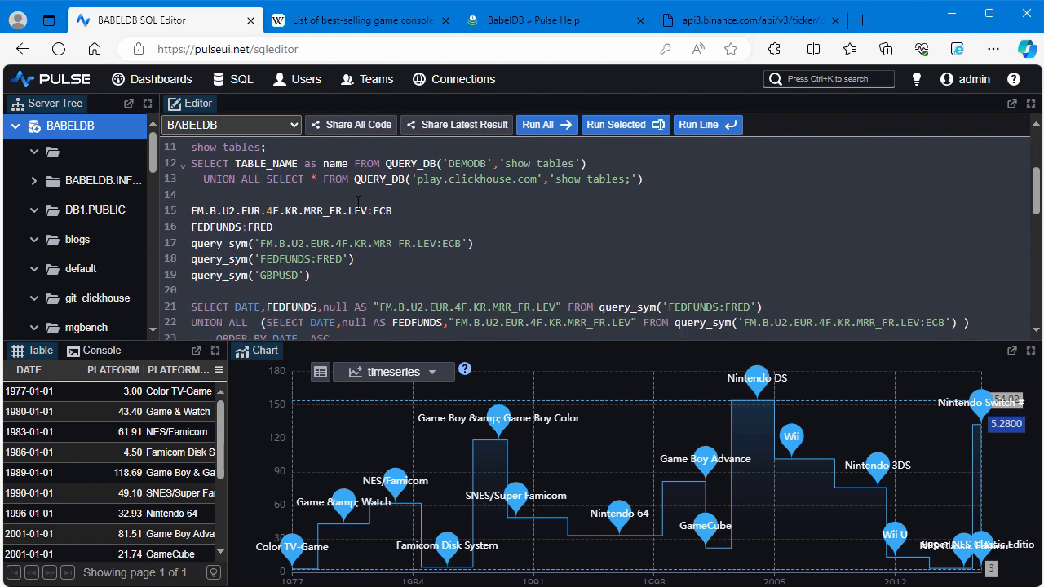
{"action": "left_click", "coordinate": [283, 147]}
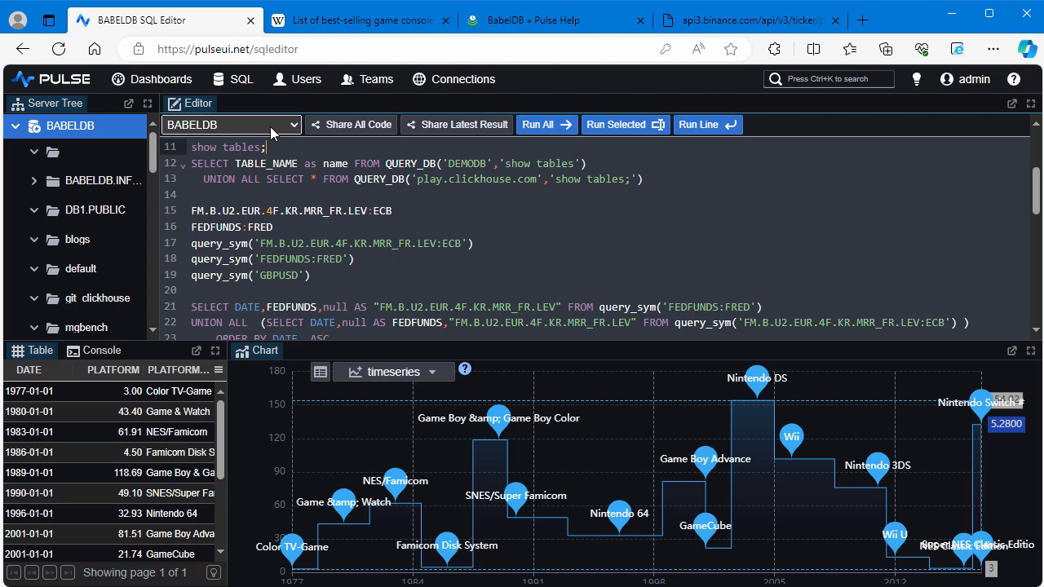
{"action": "left_click", "coordinate": [272, 130]}
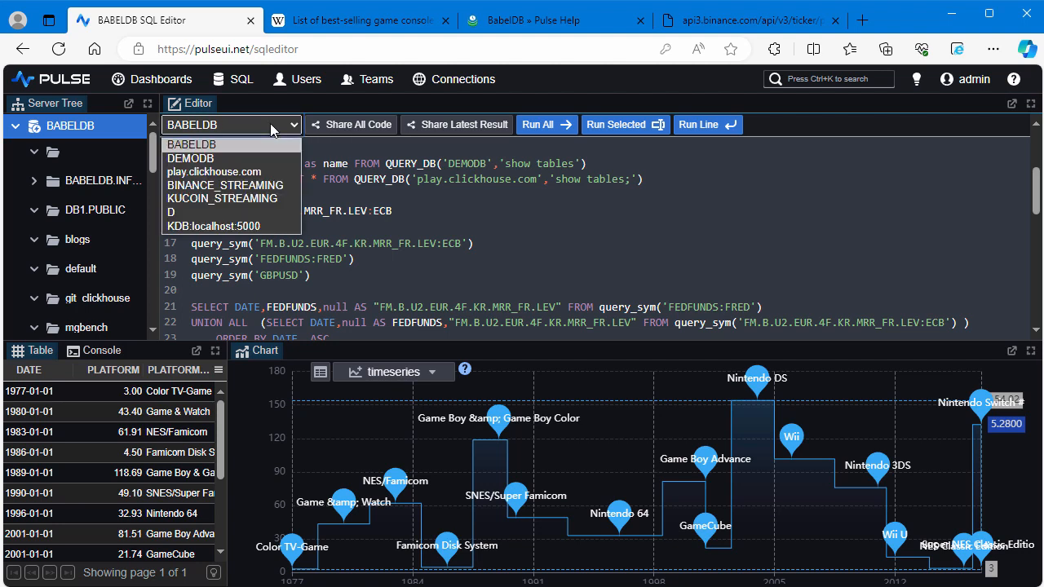
{"action": "left_click", "coordinate": [197, 159]}
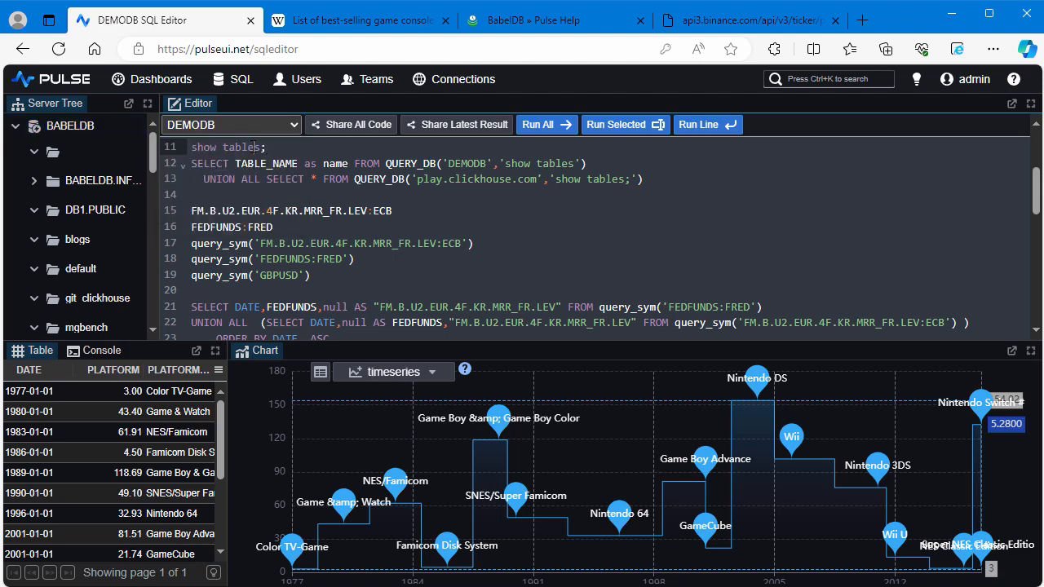
{"action": "key", "text": "ctrl+Return"}
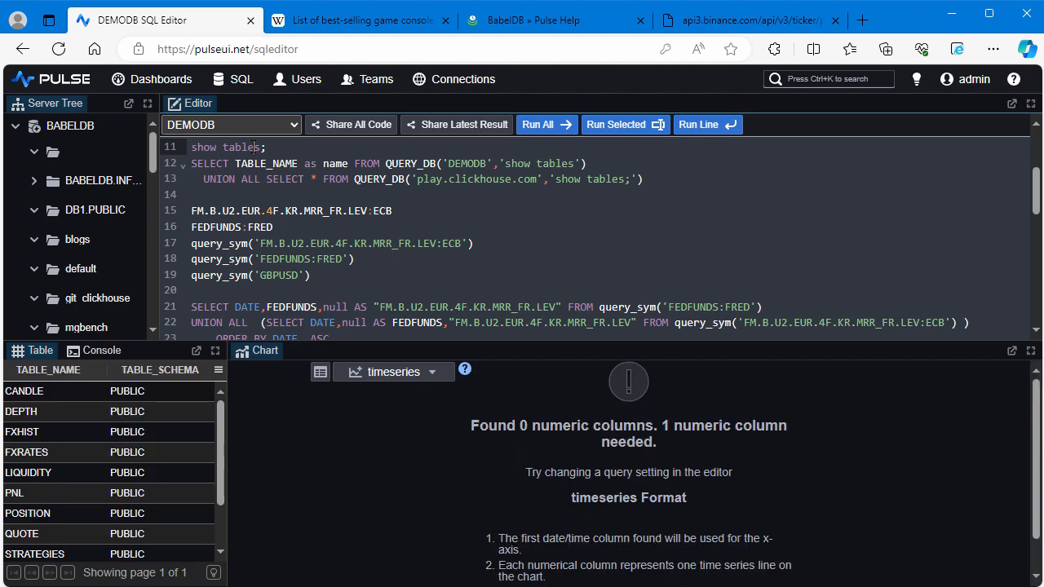
Switch the connection to play.clickhouse.com and run show tables; against it
{"action": "left_click", "coordinate": [27, 438]}
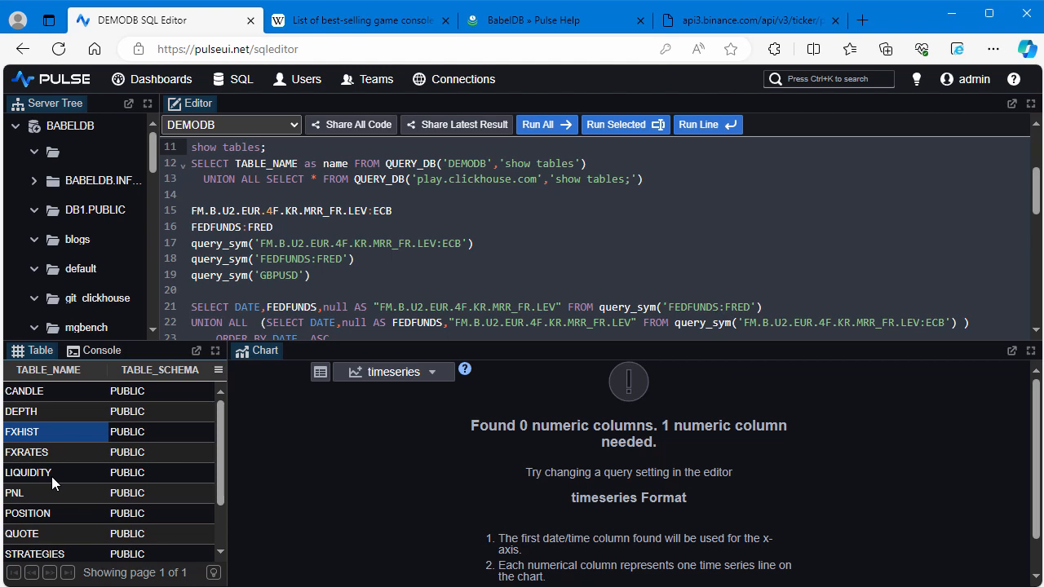
{"action": "left_click", "coordinate": [294, 125]}
{"action": "key", "text": "ctrl+Return"}
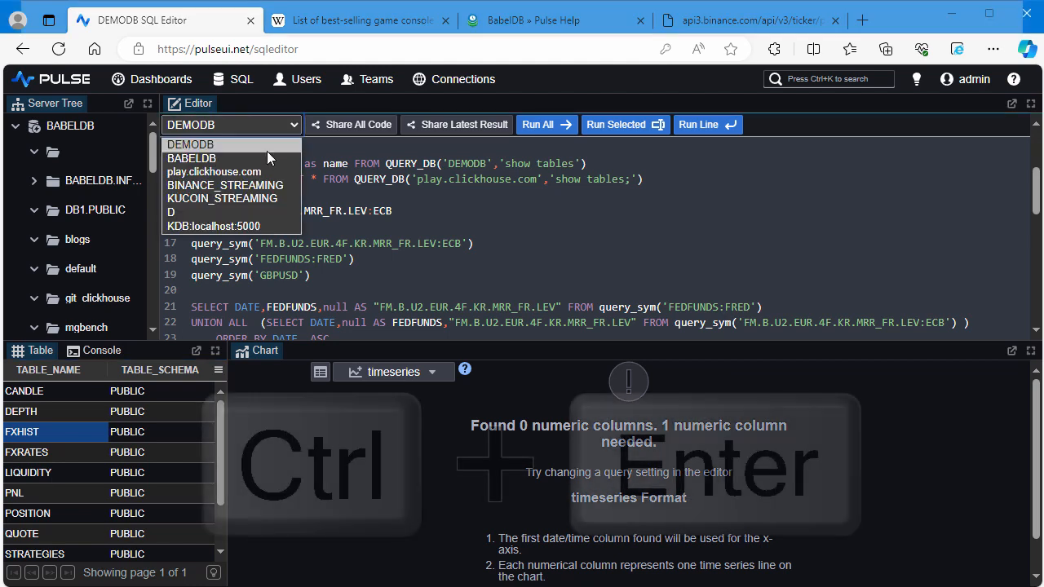
{"action": "left_click", "coordinate": [251, 175]}
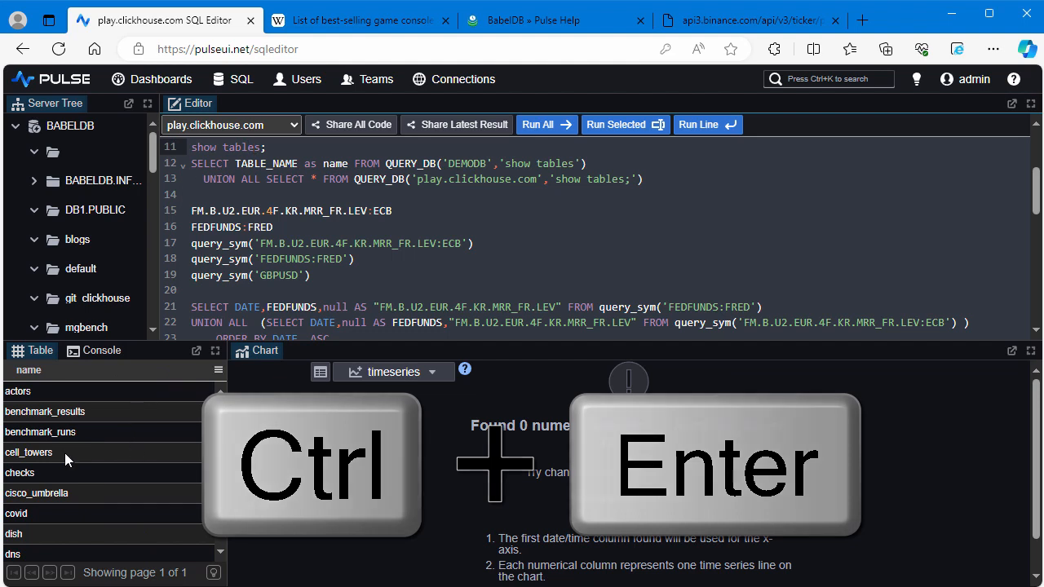
Switch the connection to BABELDB and run the line 12 query on QUERY_DB('DEMODB','show tables')
{"action": "left_click", "coordinate": [65, 452]}
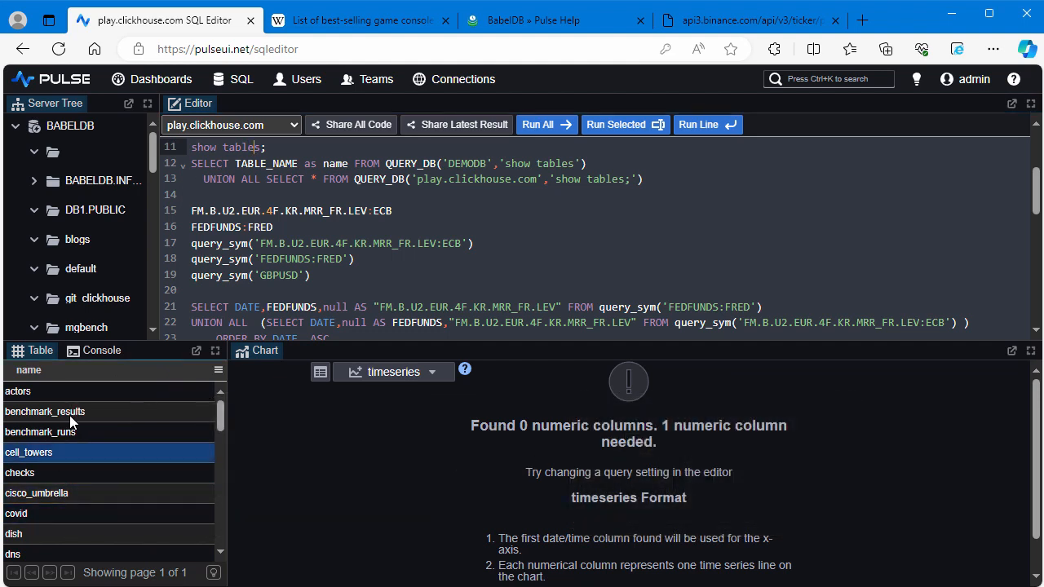
{"action": "left_click", "coordinate": [63, 486]}
{"action": "left_click", "coordinate": [240, 126]}
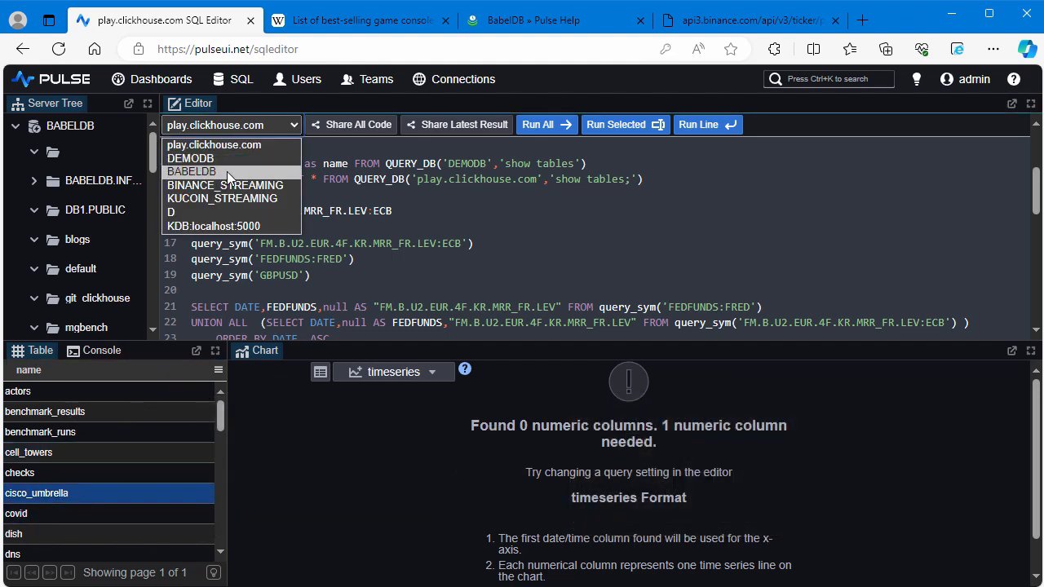
{"action": "left_click", "coordinate": [226, 171]}
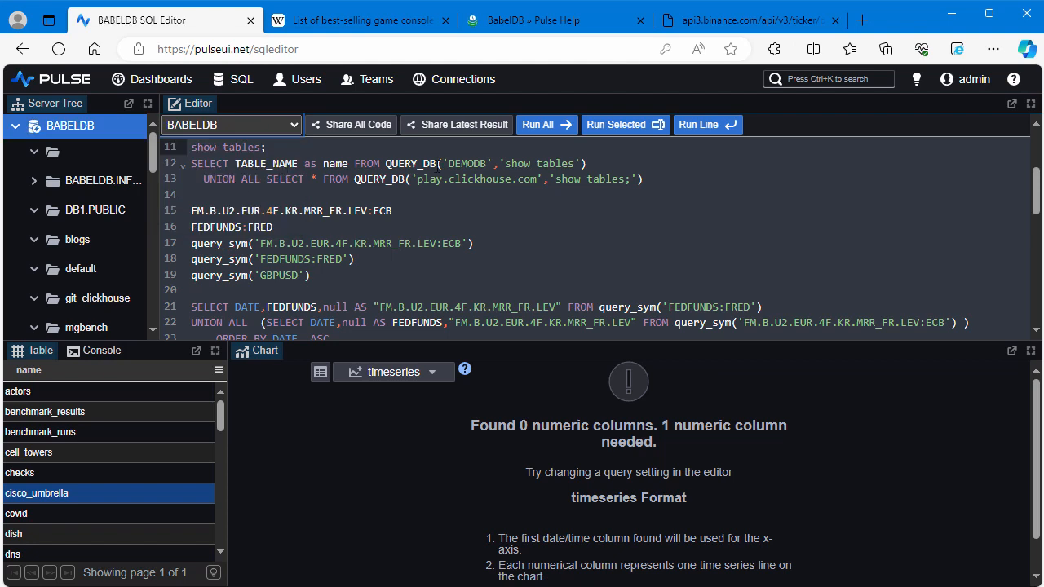
{"action": "double_click", "coordinate": [393, 165]}
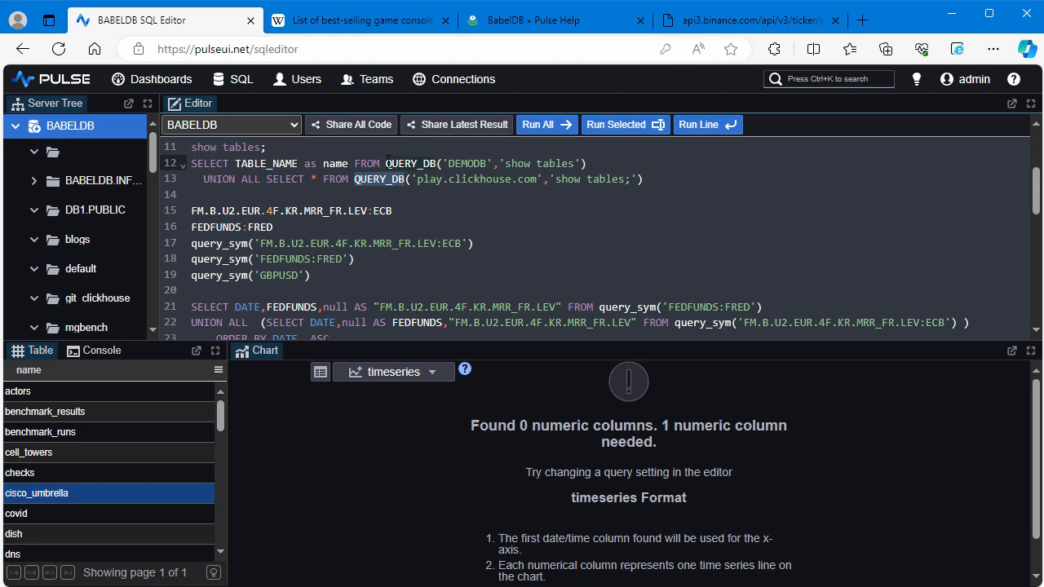
{"action": "left_click", "coordinate": [386, 164]}
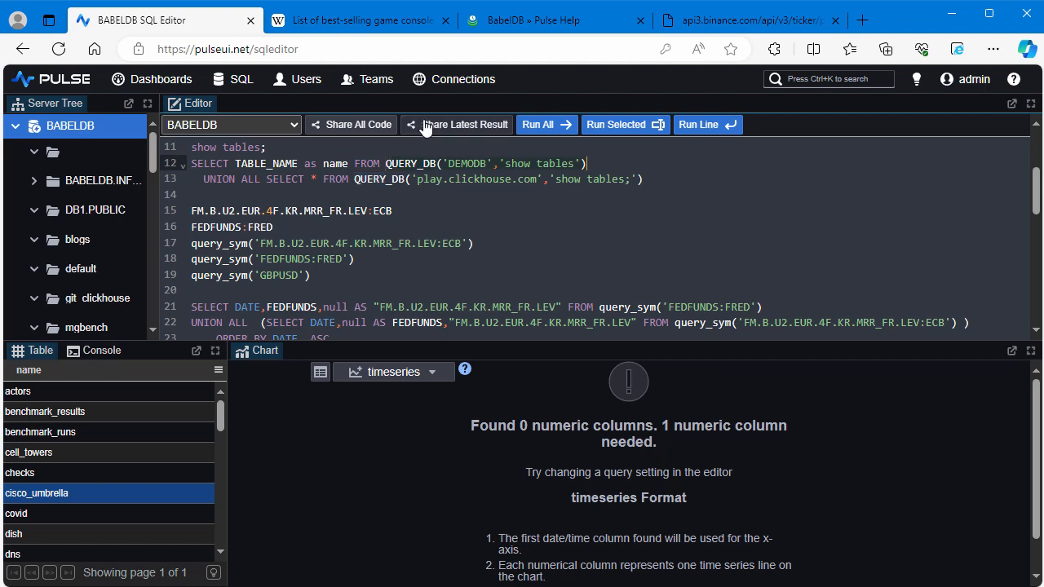
{"action": "key", "text": "ctrl+e"}
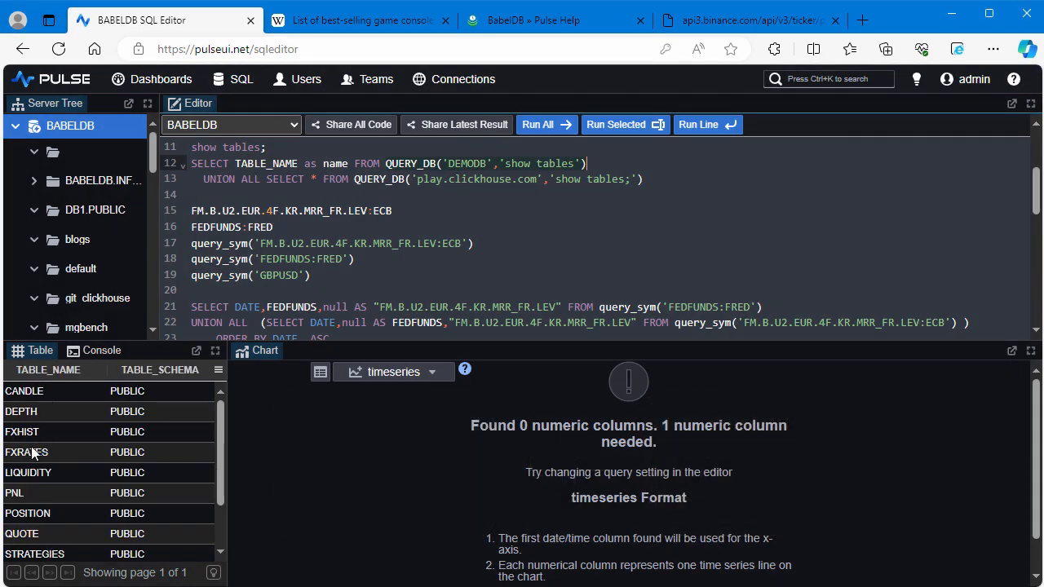
Run only the QUERY_DB('play.clickhouse.com','show tables;') select from line 13
{"action": "left_click", "coordinate": [417, 178]}
{"action": "left_click", "coordinate": [356, 179]}
{"action": "key", "text": "ctrl+e"}
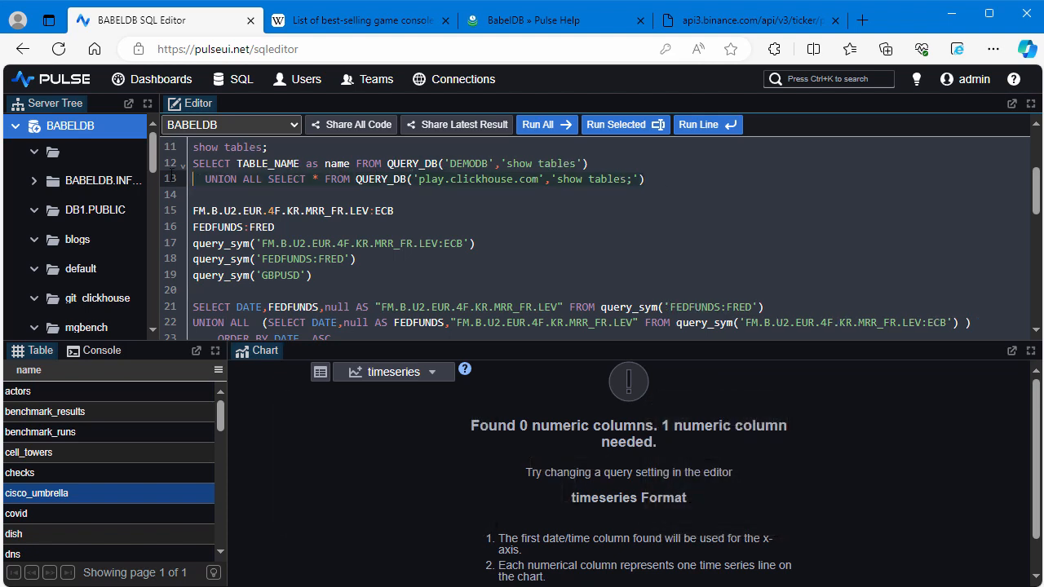
Run the full UNION ALL statement on lines 12 and 13 and review the combined DEMODB and play.clickhouse.com table list
{"action": "left_click", "coordinate": [189, 163]}
{"action": "key", "text": "ctrl+e"}
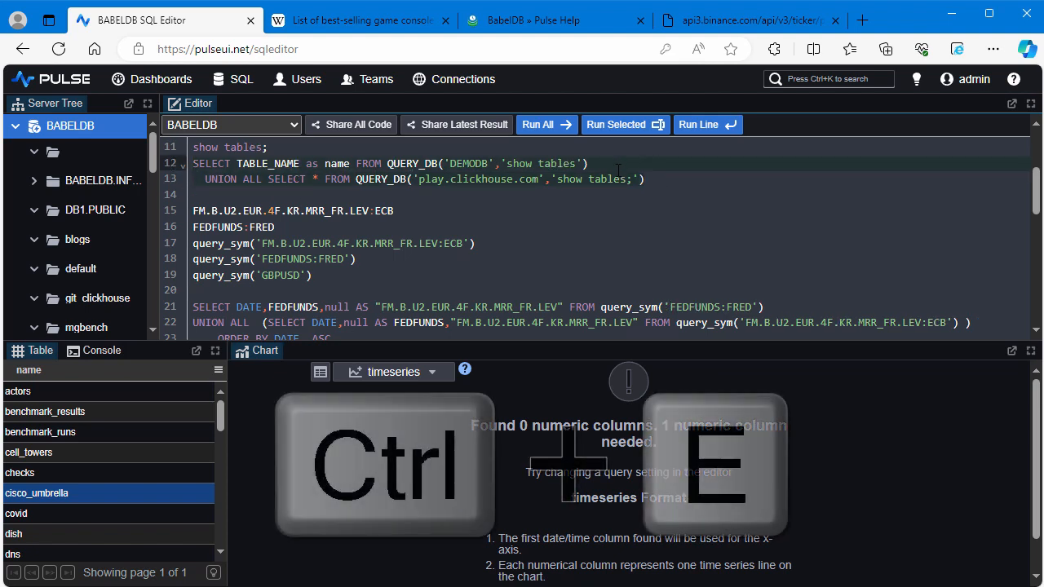
{"action": "scroll", "coordinate": [100, 497], "scroll_direction": "down", "scroll_amount": 10}
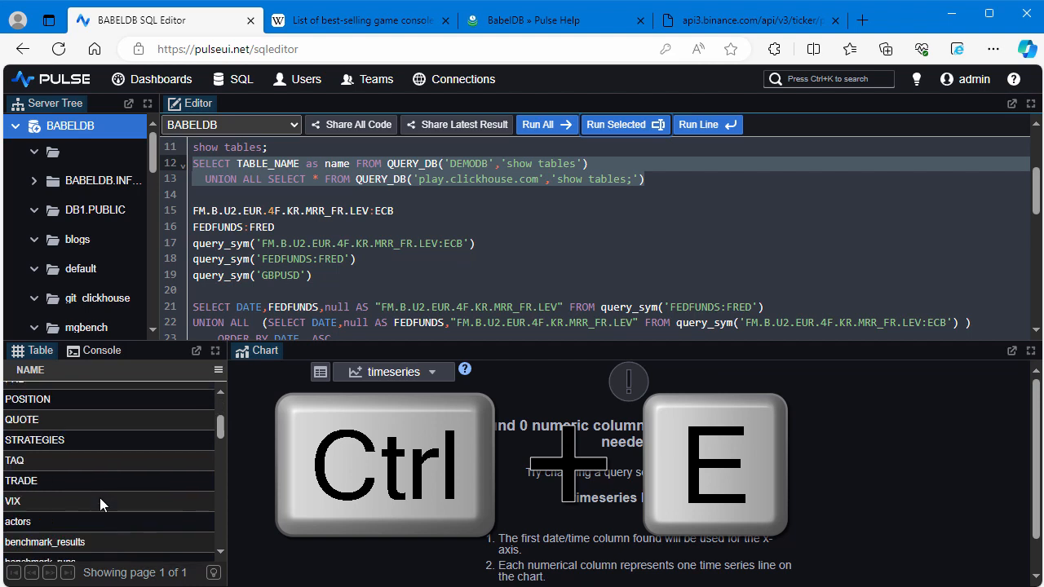
{"action": "scroll", "coordinate": [100, 498], "scroll_direction": "up", "scroll_amount": 3}
{"action": "scroll", "coordinate": [100, 498], "scroll_direction": "up", "scroll_amount": 4}
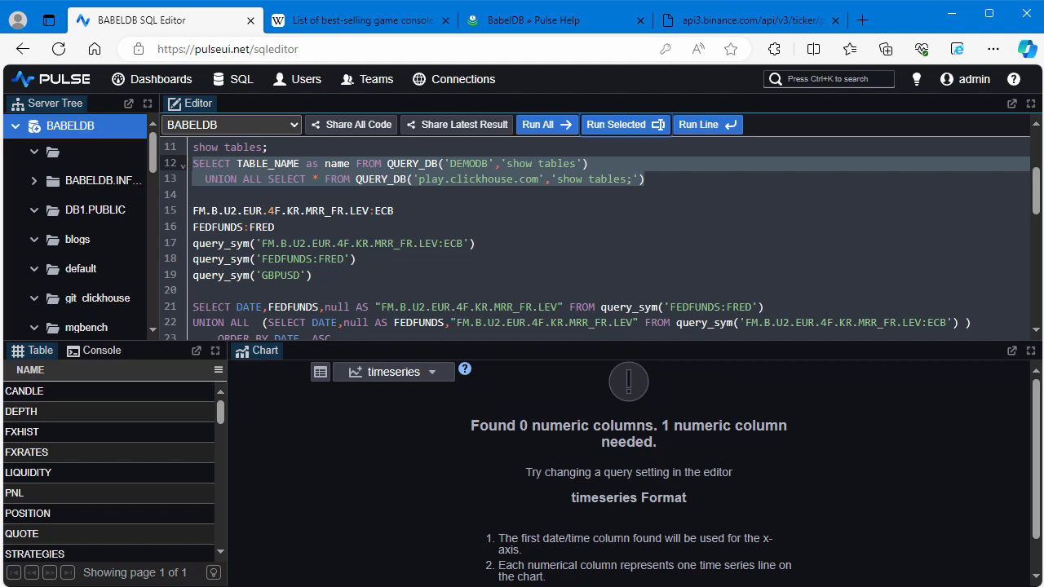
Copy the series code FM.B.U2.EUR.4F.KR.MRR_FR.LEV from line 15 and search the web for it with "ecb" added
{"action": "left_click", "coordinate": [368, 195]}
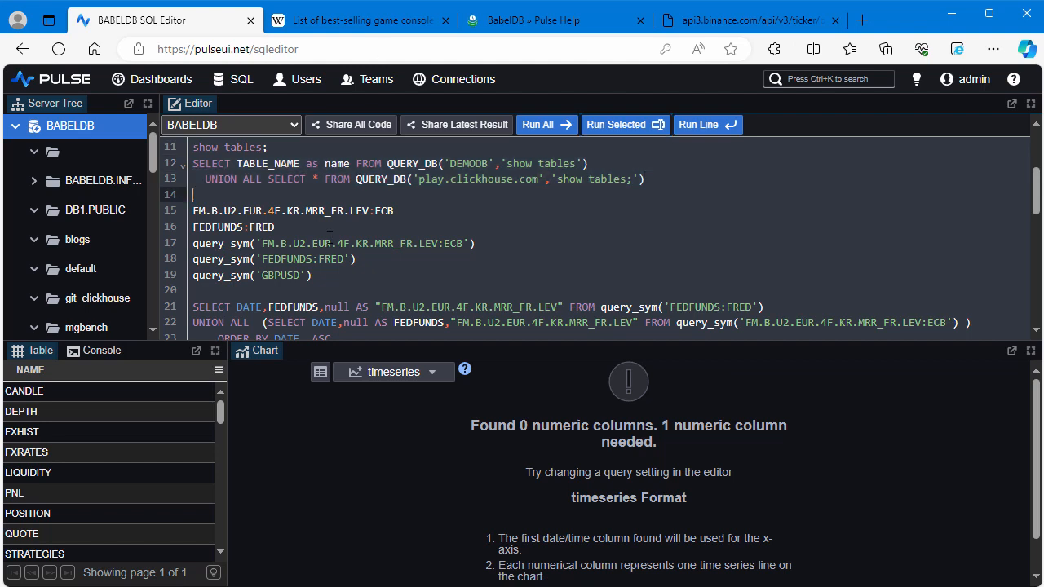
{"action": "left_click", "coordinate": [308, 212]}
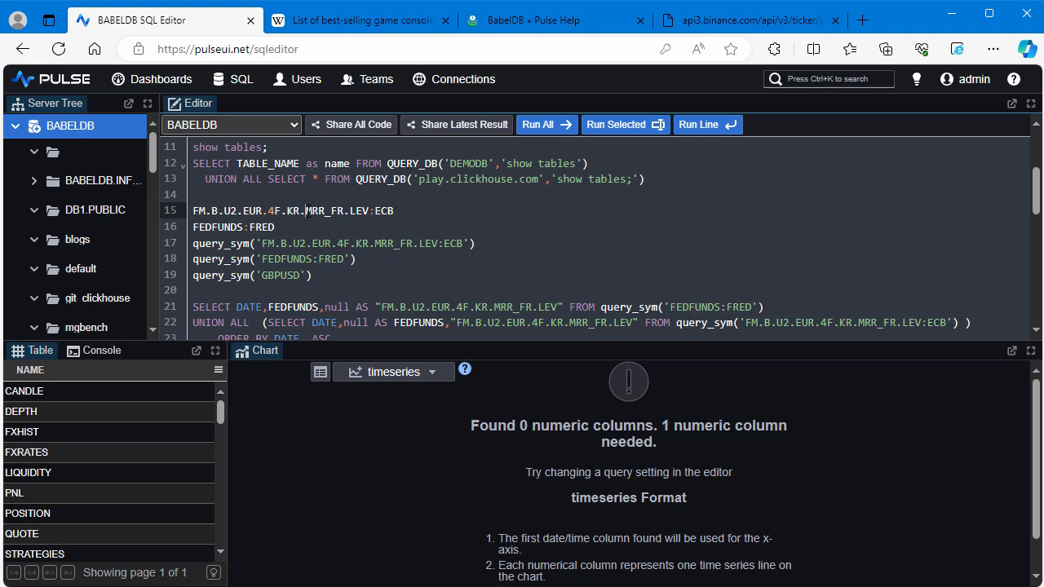
{"action": "left_click_drag", "start_coordinate": [369, 210], "coordinate": [195, 209]}
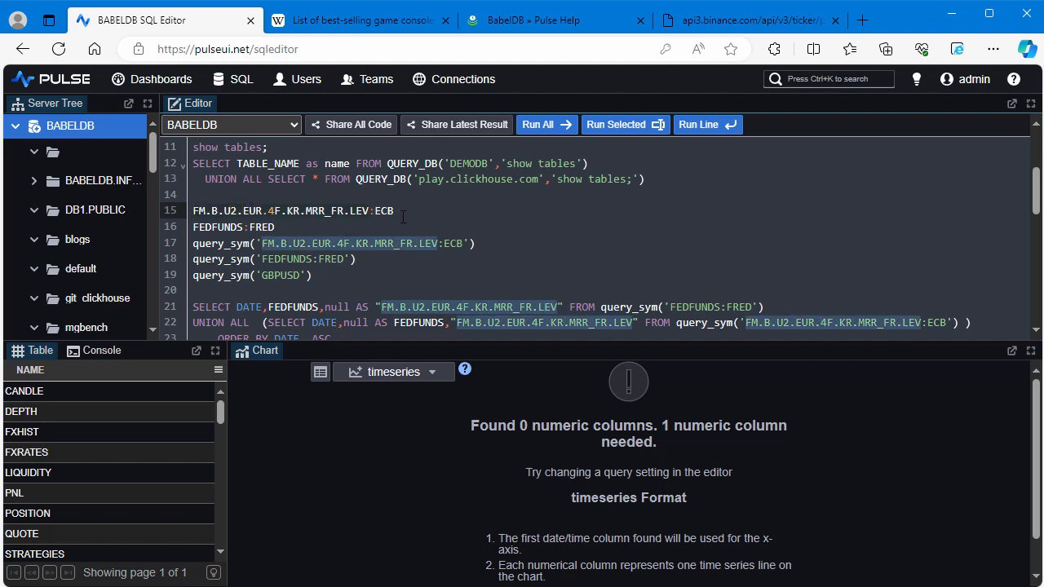
{"action": "key", "text": "ctrl+c"}
{"action": "key", "text": "ctrl+Tab"}
{"action": "key", "text": "ctrl+e"}
{"action": "key", "text": "ctrl+v"}
{"action": "type", "text": "ecb"}
{"action": "key", "text": "Return"}
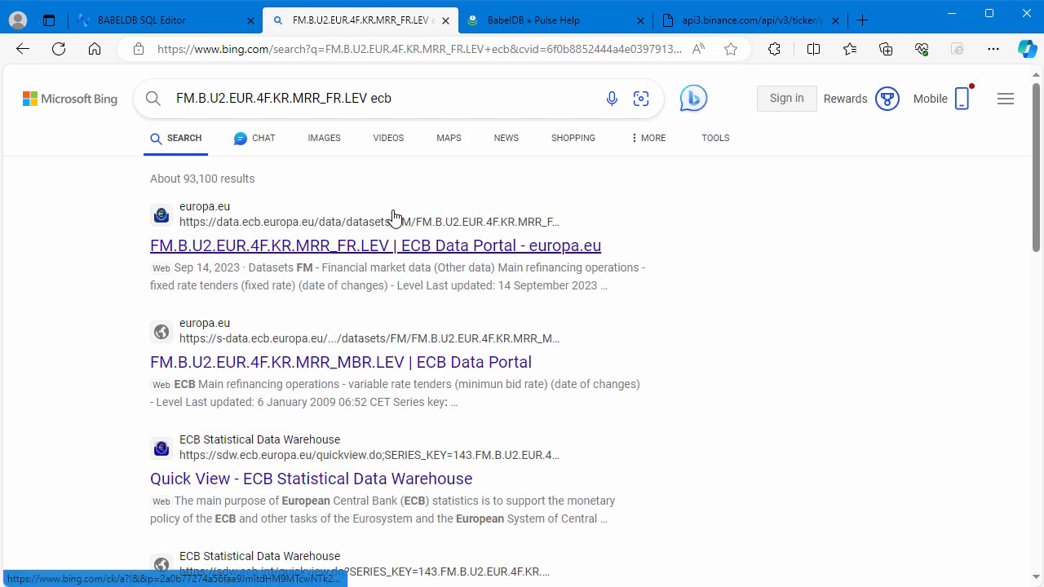
Open the ECB Data Portal result for FM.B.U2.EUR.4F.KR.MRR_FR.LEV and examine the series description and rate chart
{"action": "left_click", "coordinate": [319, 253]}
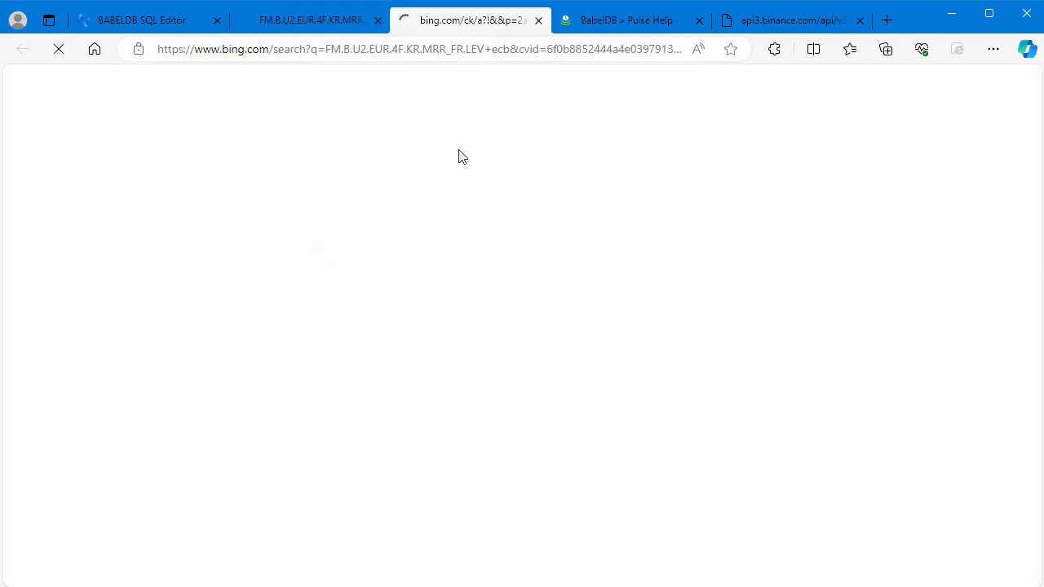
{"action": "scroll", "coordinate": [560, 375], "scroll_direction": "down", "scroll_amount": 4}
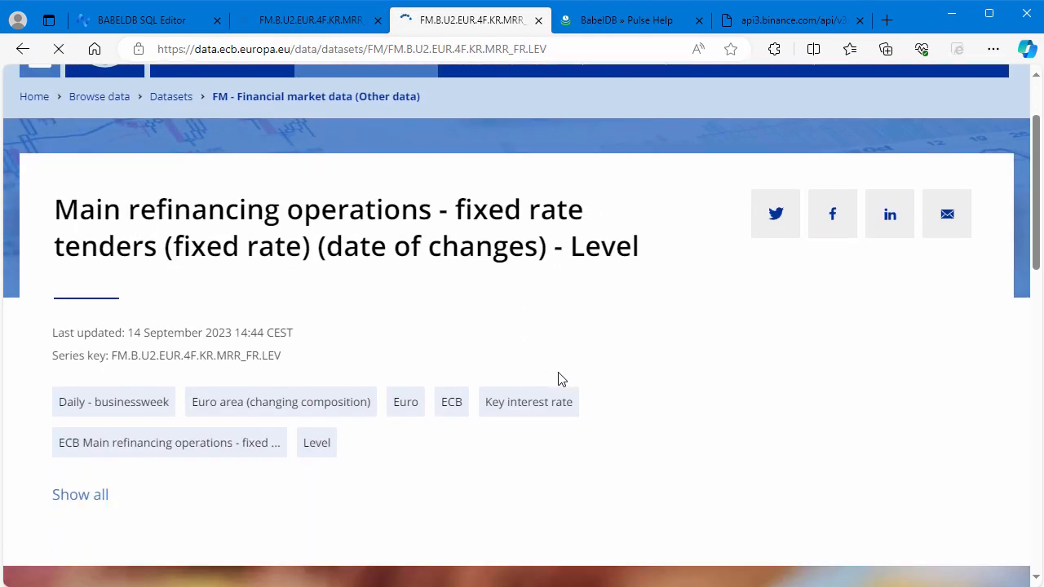
{"action": "scroll", "coordinate": [550, 372], "scroll_direction": "up", "scroll_amount": 3}
{"action": "scroll", "coordinate": [417, 303], "scroll_direction": "down", "scroll_amount": 3}
{"action": "scroll", "coordinate": [417, 303], "scroll_direction": "up", "scroll_amount": 3}
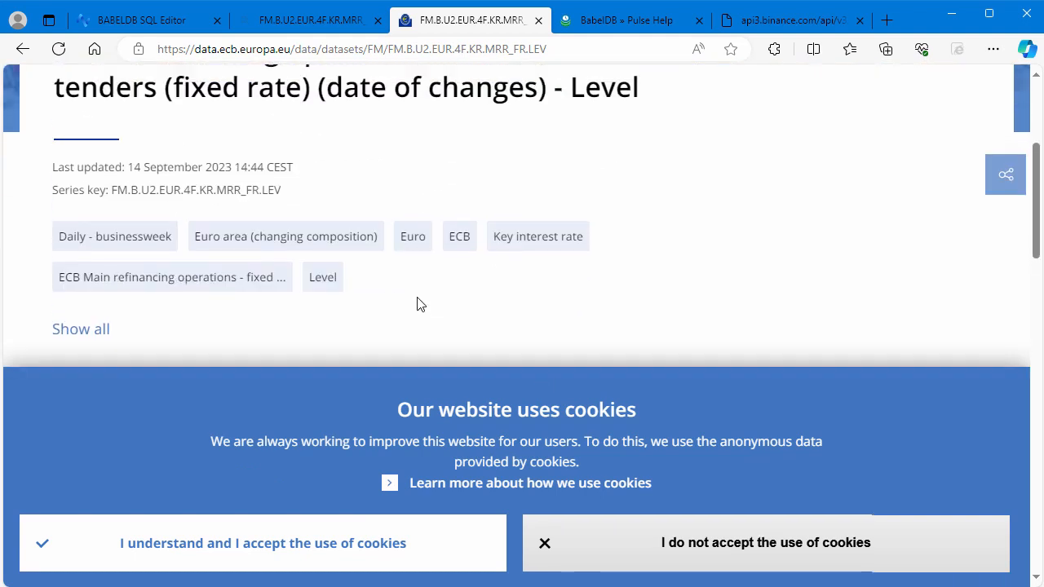
{"action": "scroll", "coordinate": [412, 266], "scroll_direction": "down", "scroll_amount": 5}
{"action": "scroll", "coordinate": [412, 262], "scroll_direction": "down", "scroll_amount": 3}
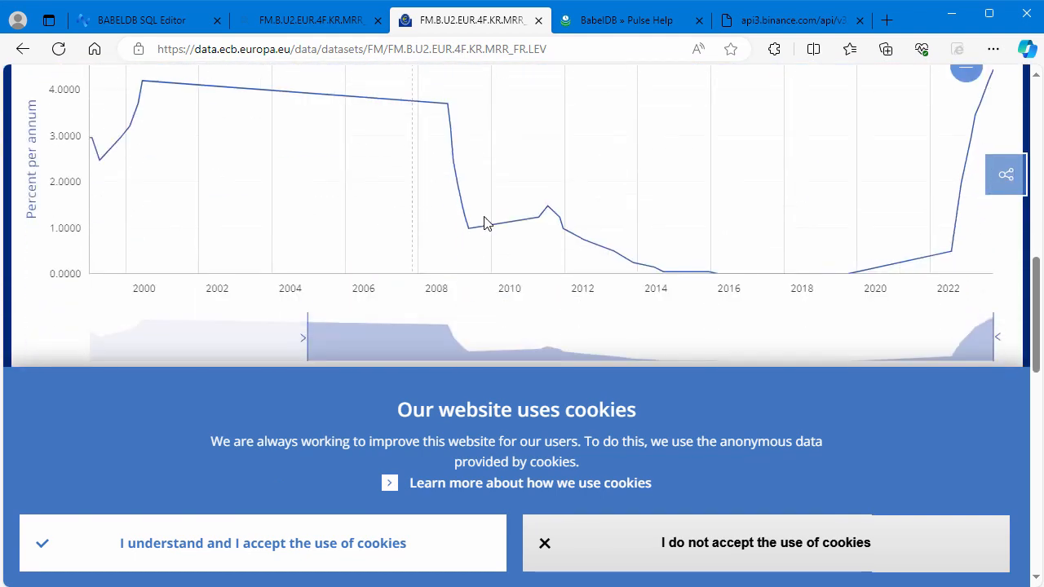
{"action": "scroll", "coordinate": [492, 205], "scroll_direction": "up", "scroll_amount": 6}
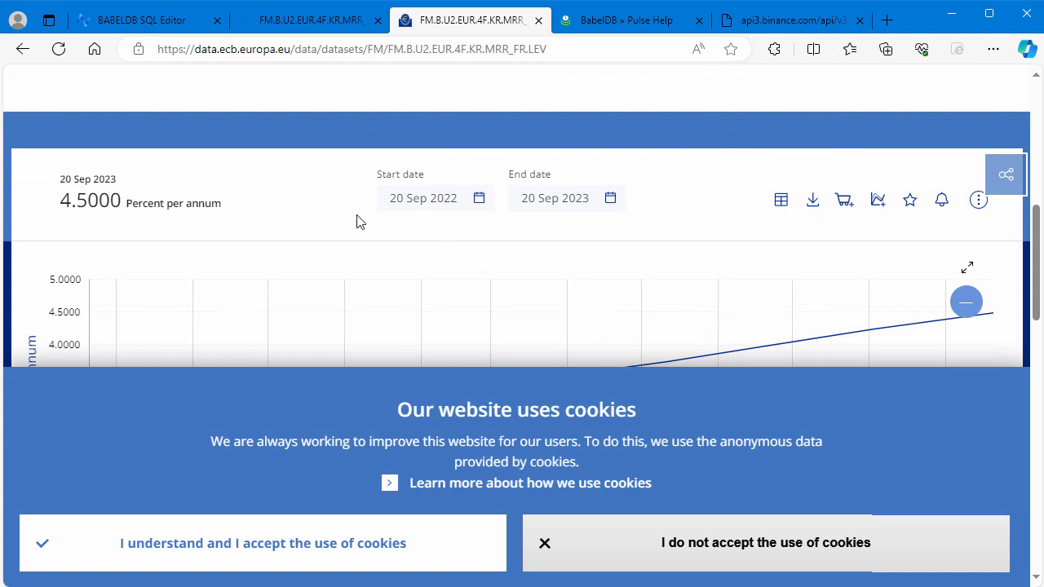
Switch back to the Pulse SQL editor and run the ECB series on line 15, followed by FEDFUNDS:FRED on line 16
{"action": "left_click", "coordinate": [141, 19]}
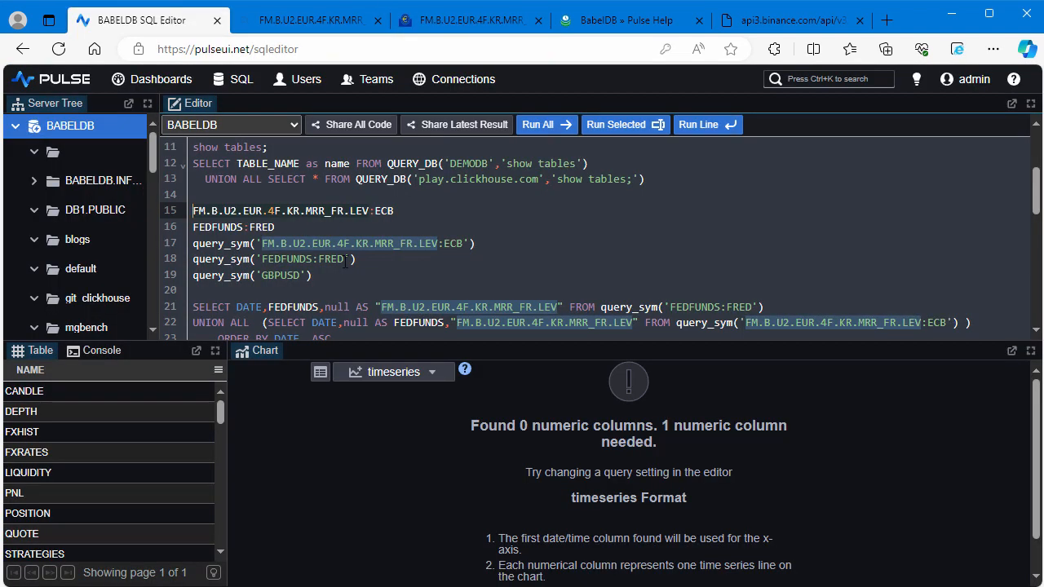
{"action": "key", "text": "ctrl+Return"}
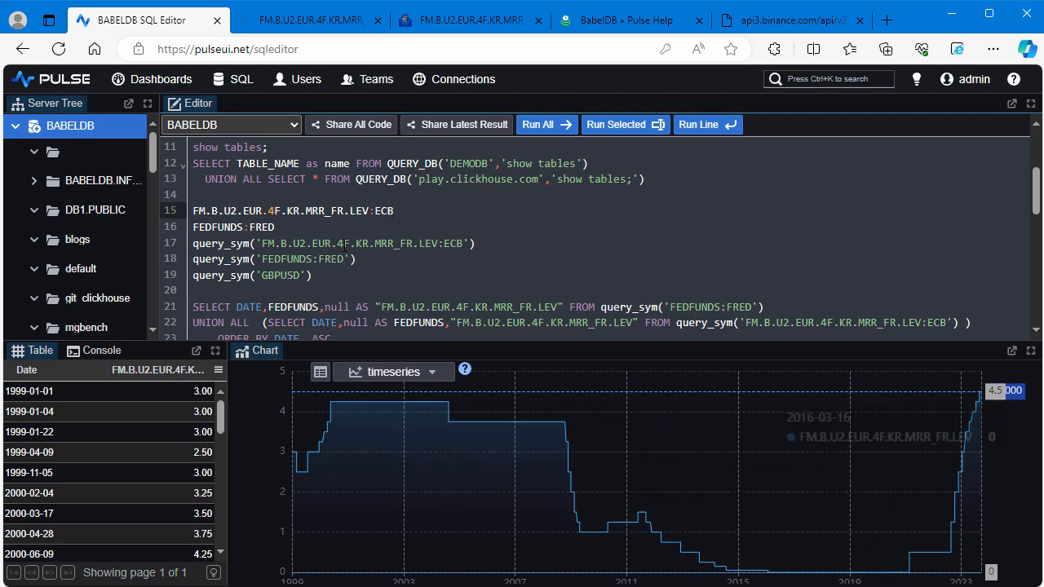
{"action": "left_click", "coordinate": [312, 225]}
{"action": "double_click", "coordinate": [212, 226]}
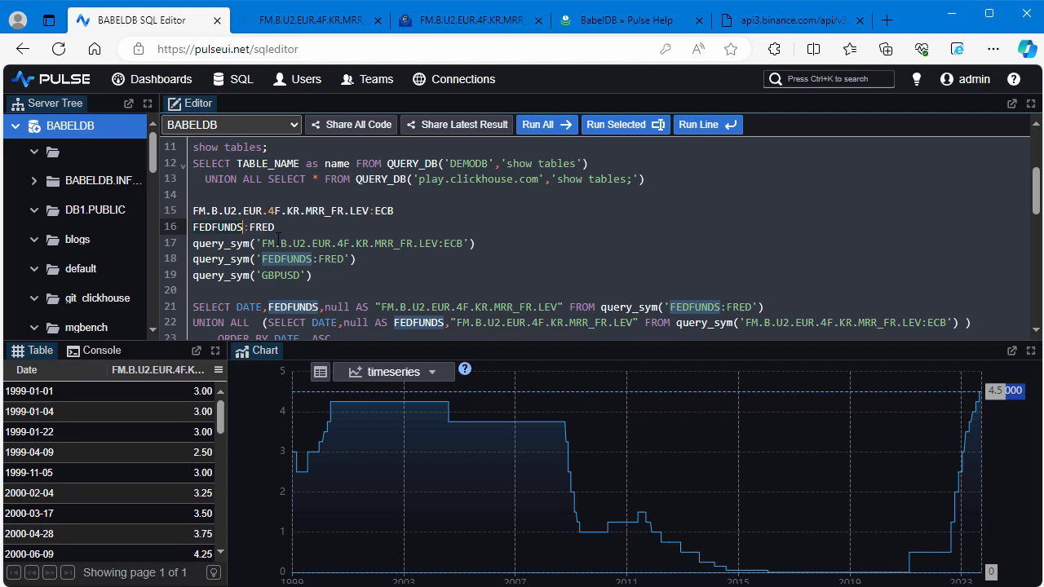
{"action": "double_click", "coordinate": [228, 229]}
{"action": "left_click", "coordinate": [284, 226]}
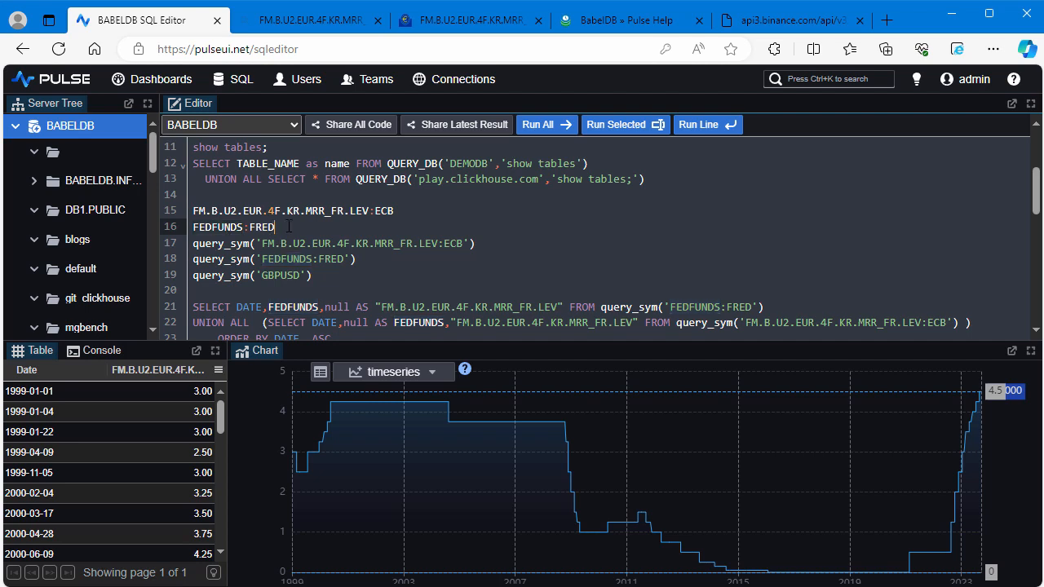
{"action": "key", "text": "ctrl+Return"}
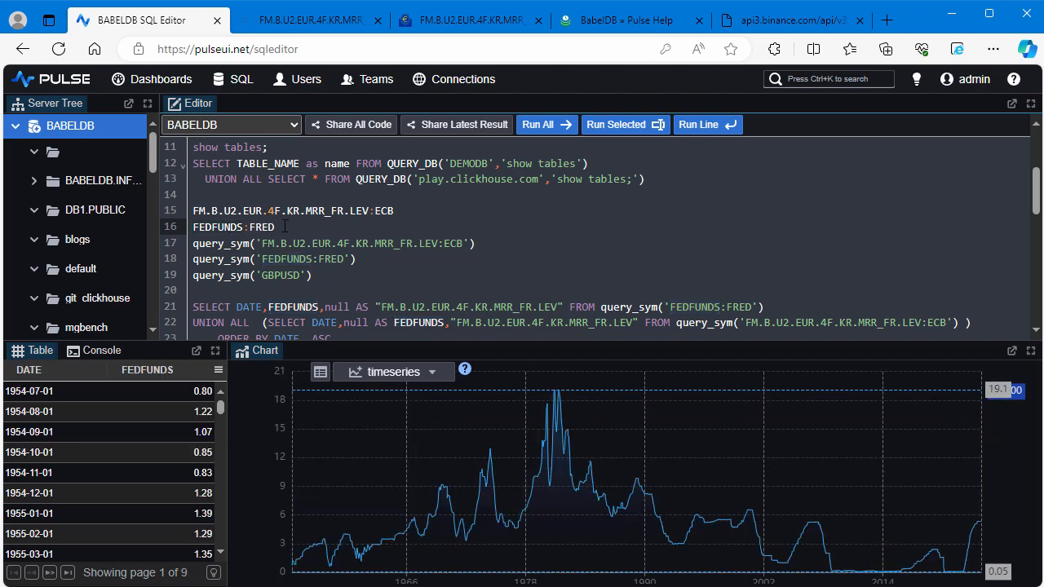
Run query_sym('GBPUSD') on line 19 to chart the exchange rate
{"action": "key", "text": "Down"}
{"action": "key", "text": "Down"}
{"action": "key", "text": "Down"}
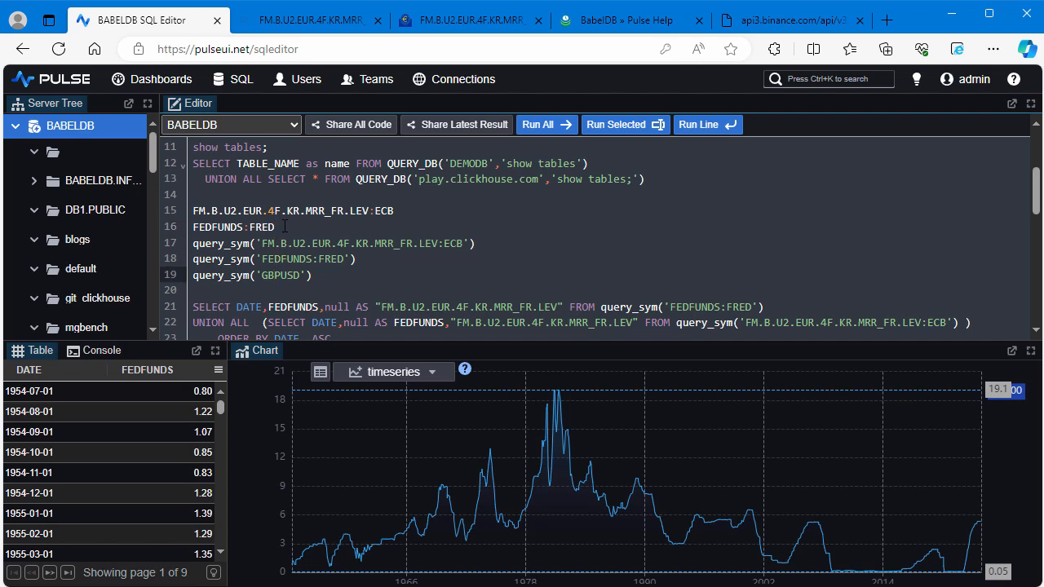
{"action": "key", "text": "ctrl+Return"}
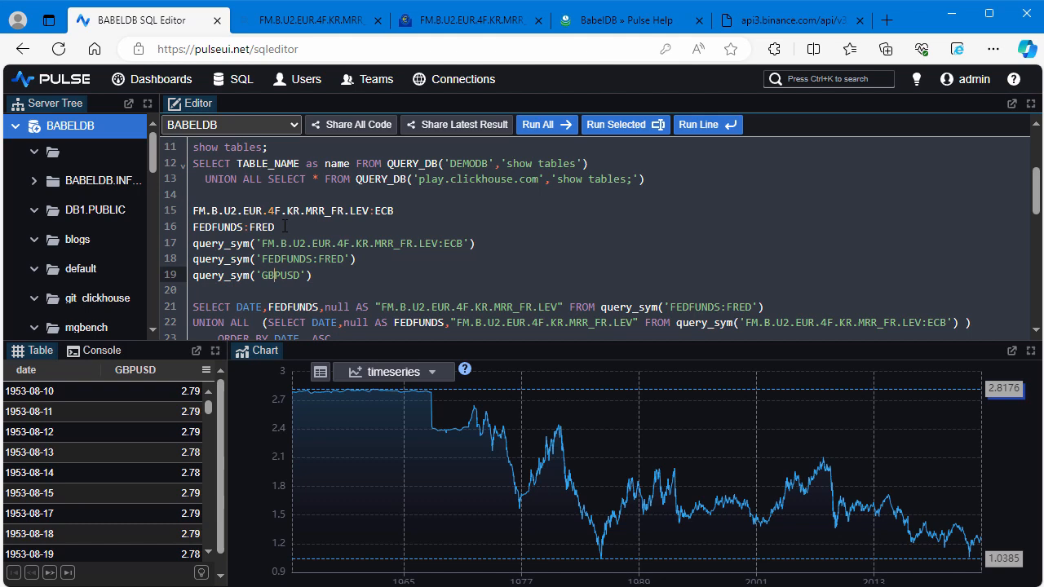
Run the UNION ALL query on lines 21 to 23 that combines FEDFUNDS with the ECB rate, ordered by DATE ascending
{"action": "key", "text": "Down"}
{"action": "key", "text": "Down"}
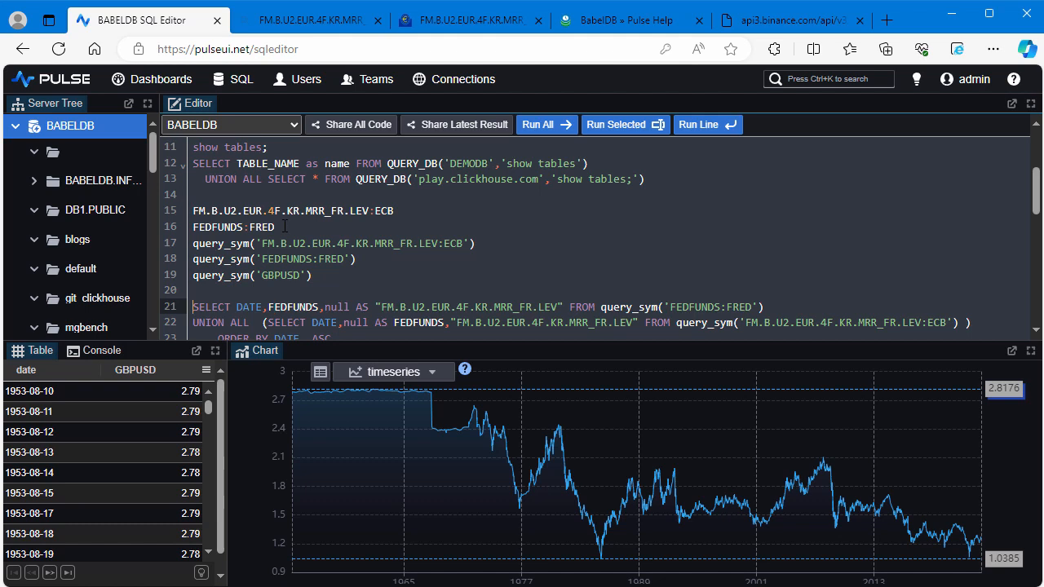
{"action": "key", "text": "ctrl+e"}
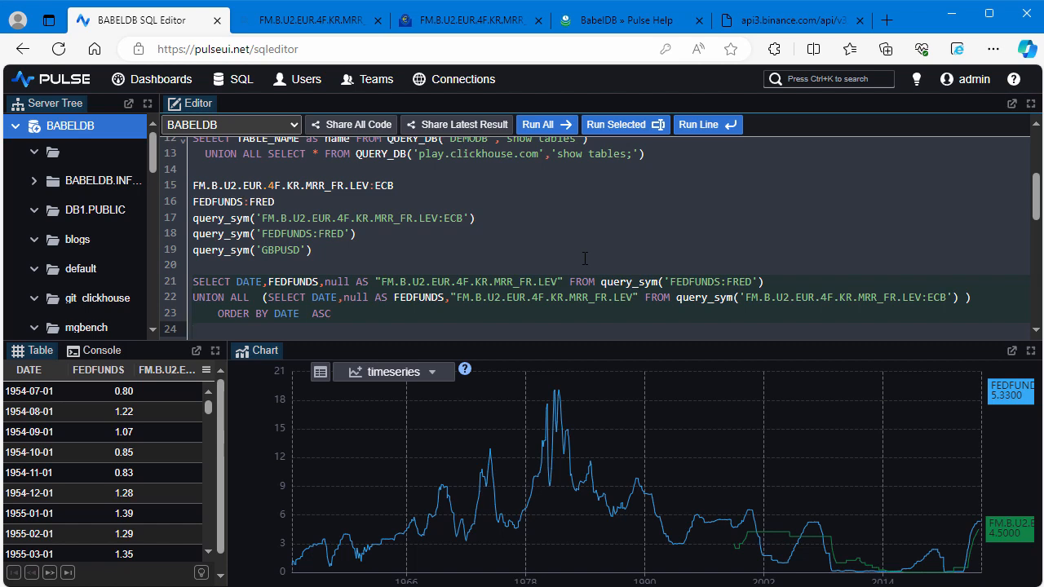
Run SELECT * FROM query_sym('FEDFUNDS:FRED') on line 25
{"action": "scroll", "coordinate": [585, 259], "scroll_direction": "down", "scroll_amount": 1}
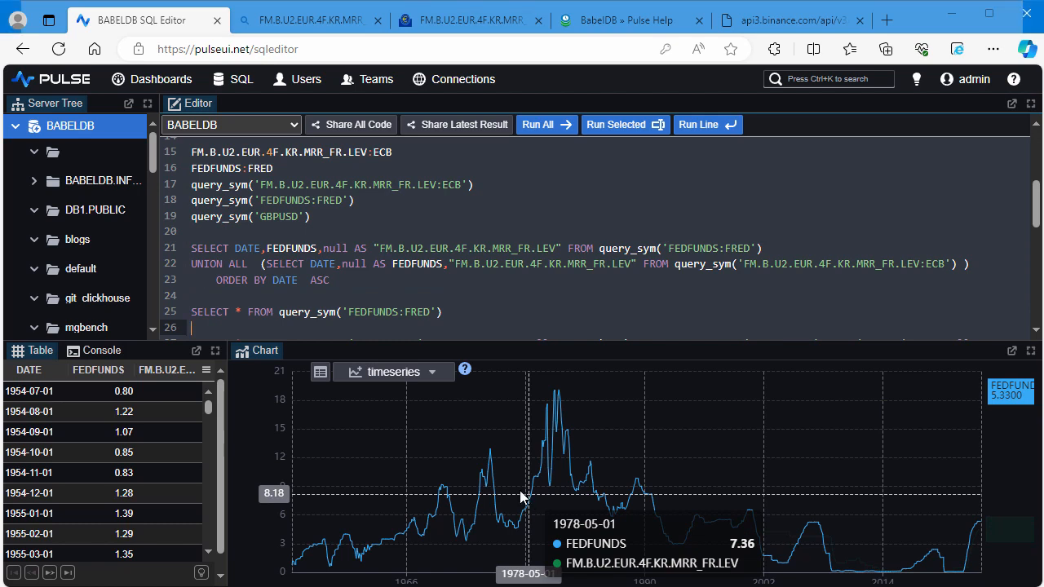
{"action": "left_click", "coordinate": [368, 313]}
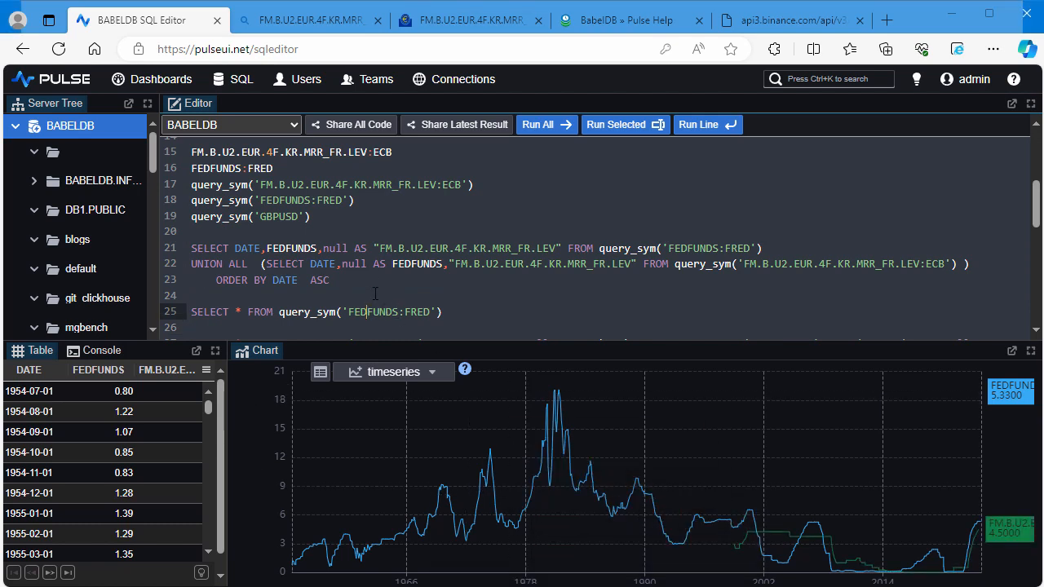
{"action": "key", "text": "ctrl+Return"}
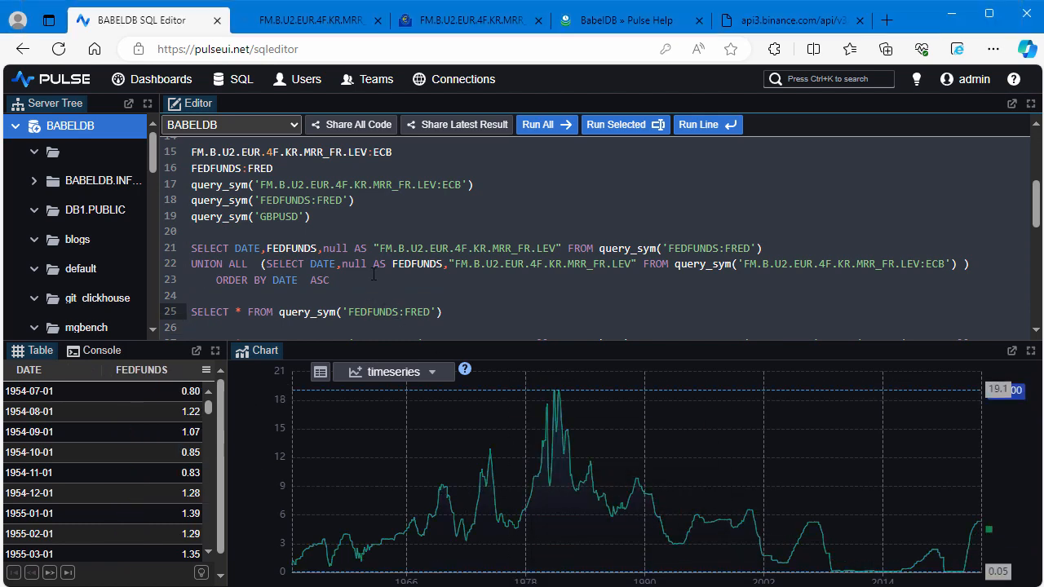
Duplicate the SELECT * FROM query_sym('FEDFUNDS:FRED') statement onto line 26, directly below the original
{"action": "scroll", "coordinate": [376, 271], "scroll_direction": "down", "scroll_amount": 1}
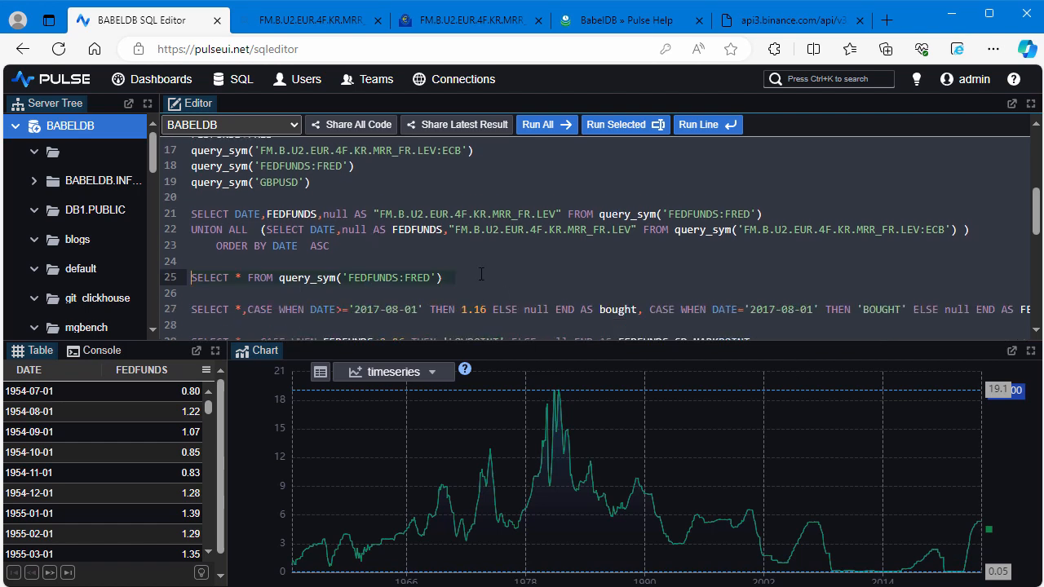
{"action": "key", "text": "Return"}
{"action": "type", "text": "SELECT * FROM query_sym('FEDFUNDS:FRED')"}
{"action": "key", "text": "Home"}
{"action": "key", "text": "Delete"}
{"action": "key", "text": "Delete"}
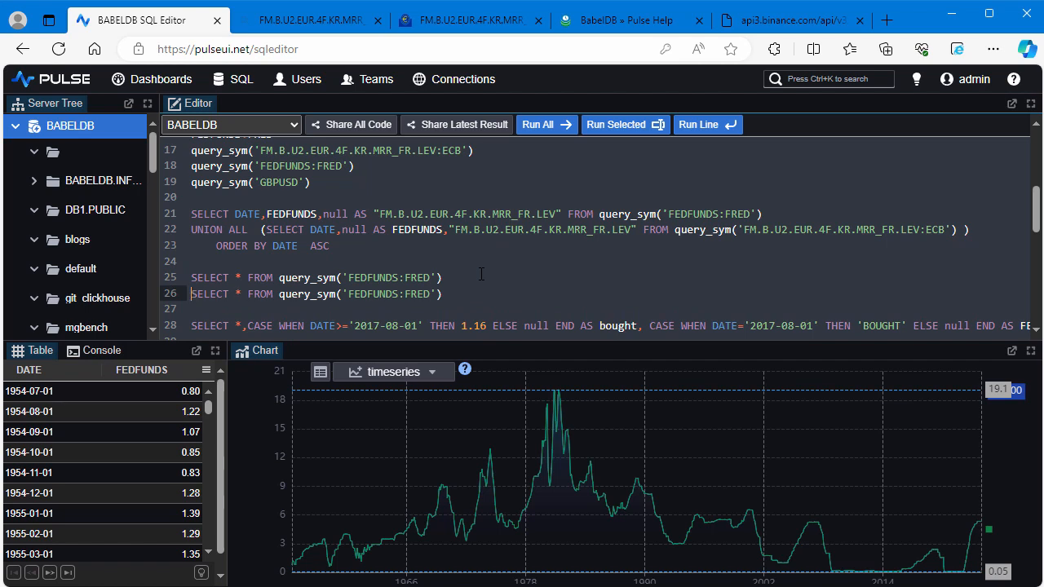
Add a CASE column named Bought to line 26, giving 1.16 for dates from '2017-08-01' and NULL otherwise, and run the line
{"action": "left_click", "coordinate": [236, 294]}
{"action": "type", "text": ",CASE WHEN "}
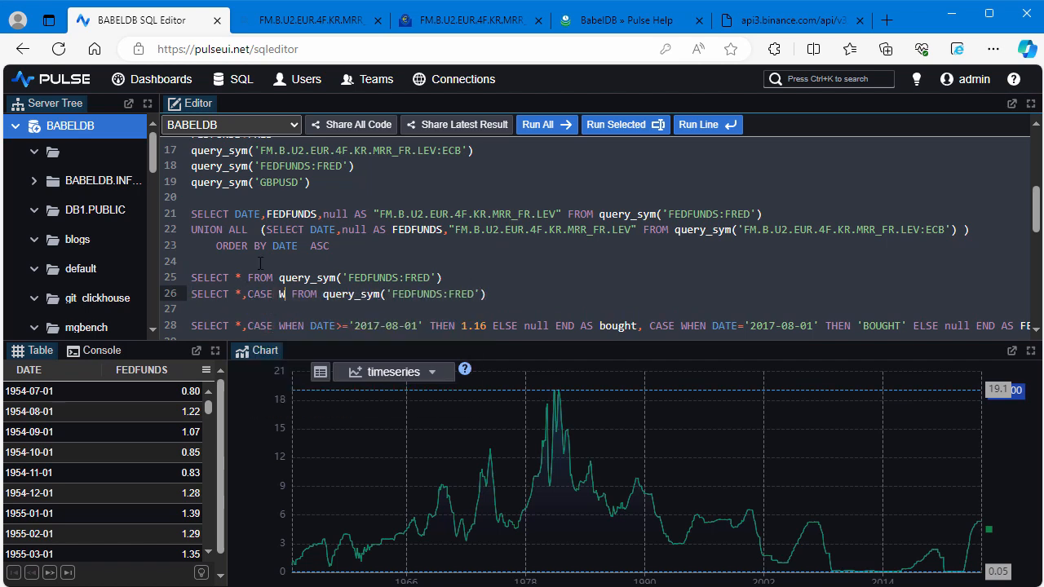
{"action": "type", "text": "DDATE>='2"}
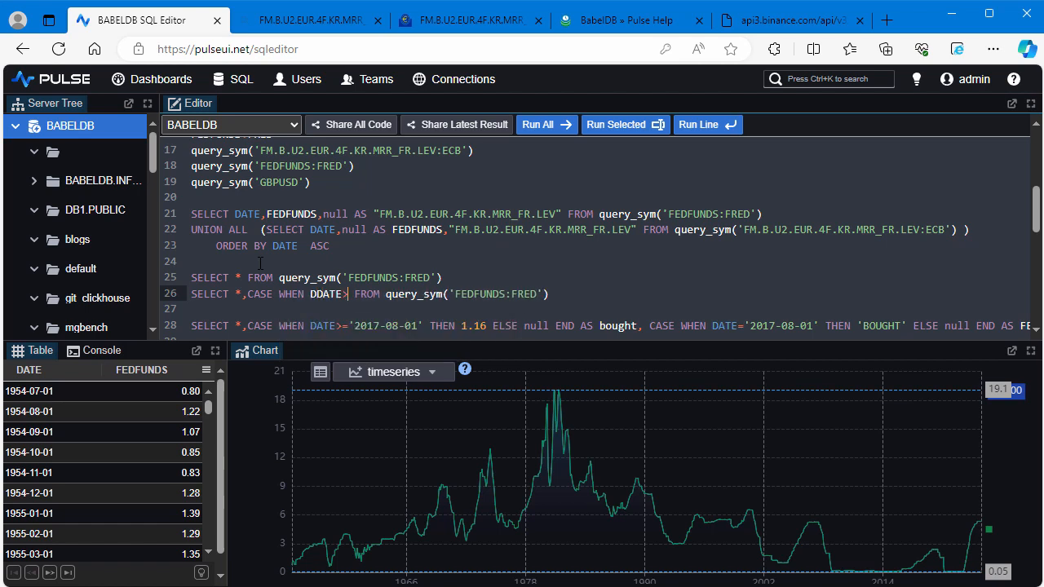
{"action": "type", "text": "017-"}
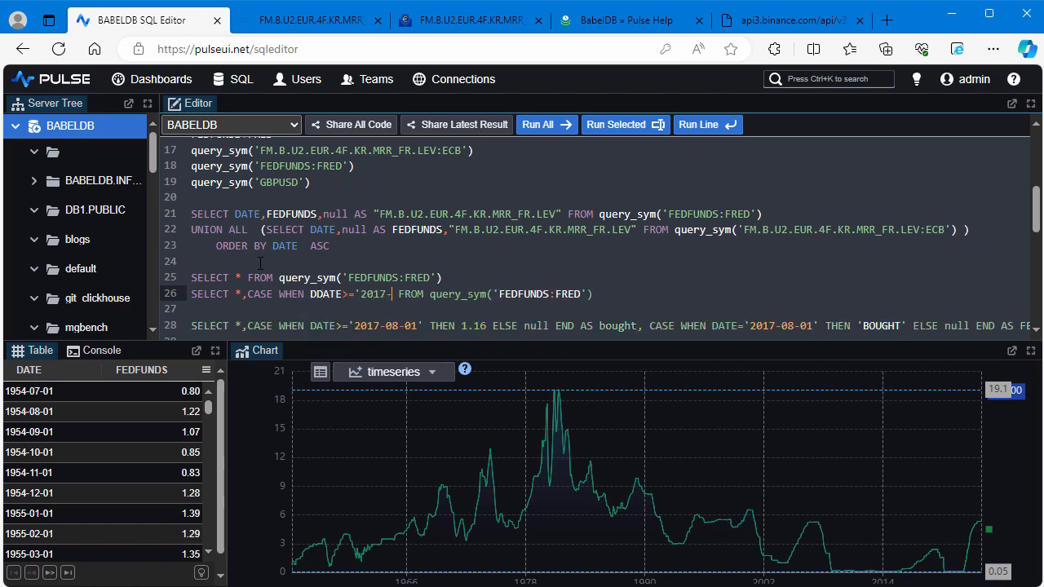
{"action": "type", "text": "08-01' "}
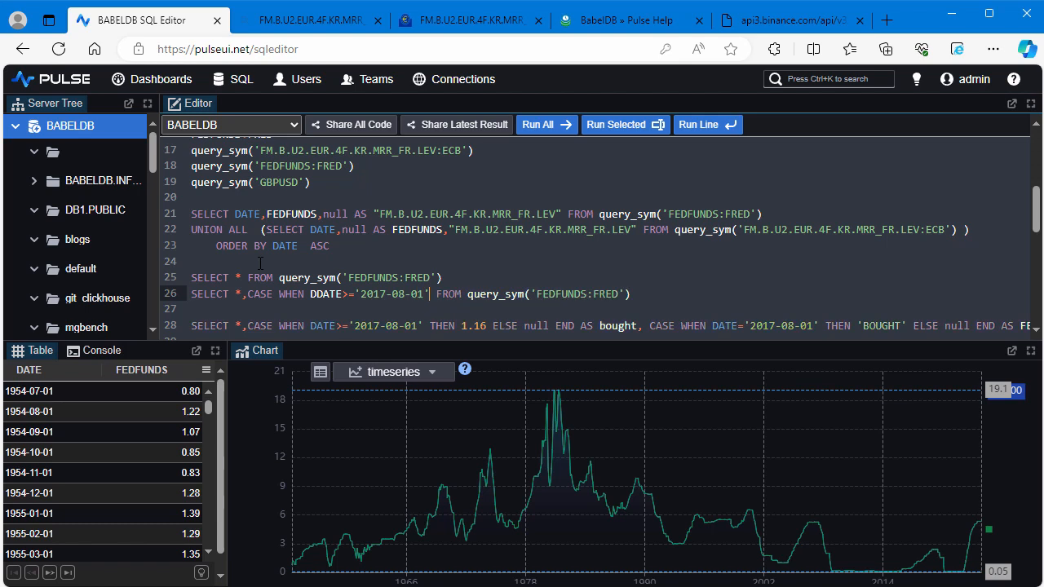
{"action": "type", "text": "THEN 1.16 "}
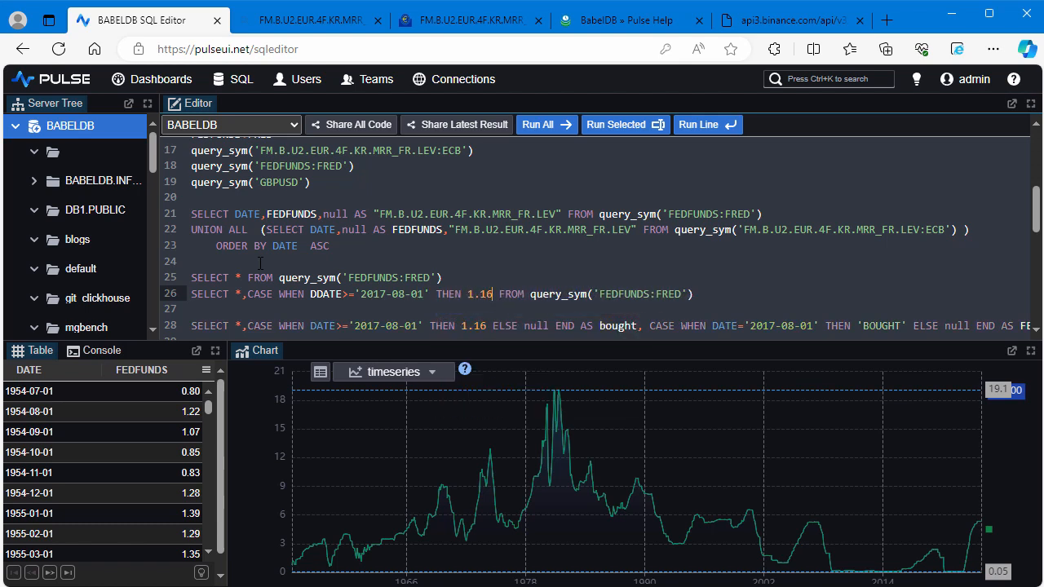
{"action": "type", "text": "ELSE NU "}
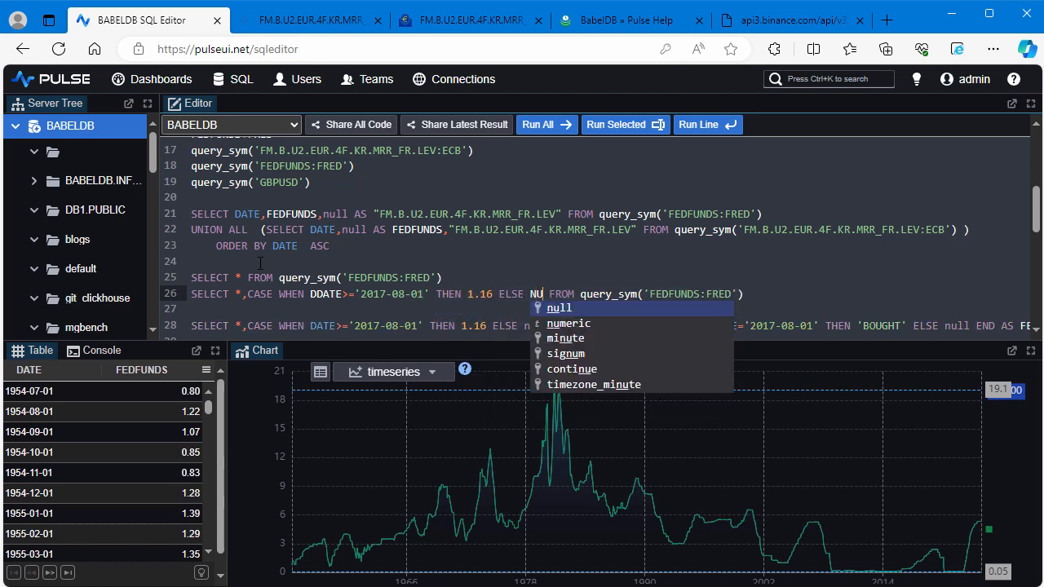
{"action": "type", "text": "LL end "}
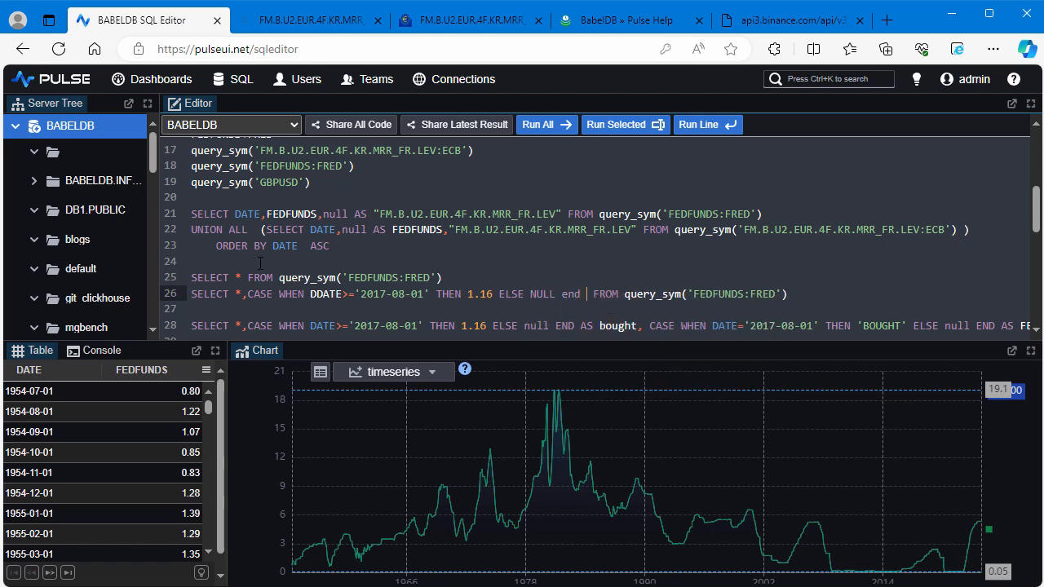
{"action": "type", "text": "AS Bought"}
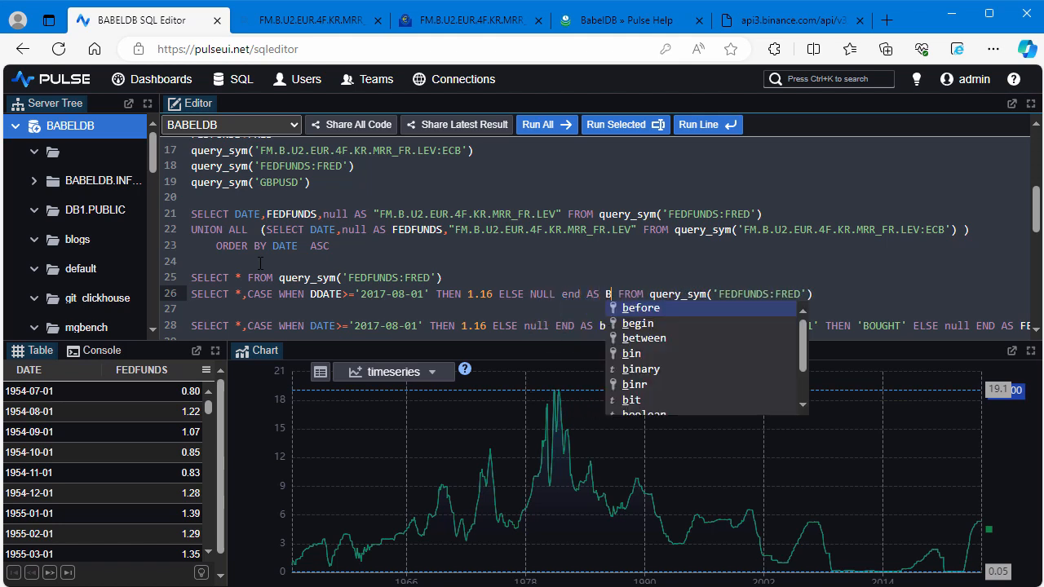
{"action": "key", "text": "ctrl+Return"}
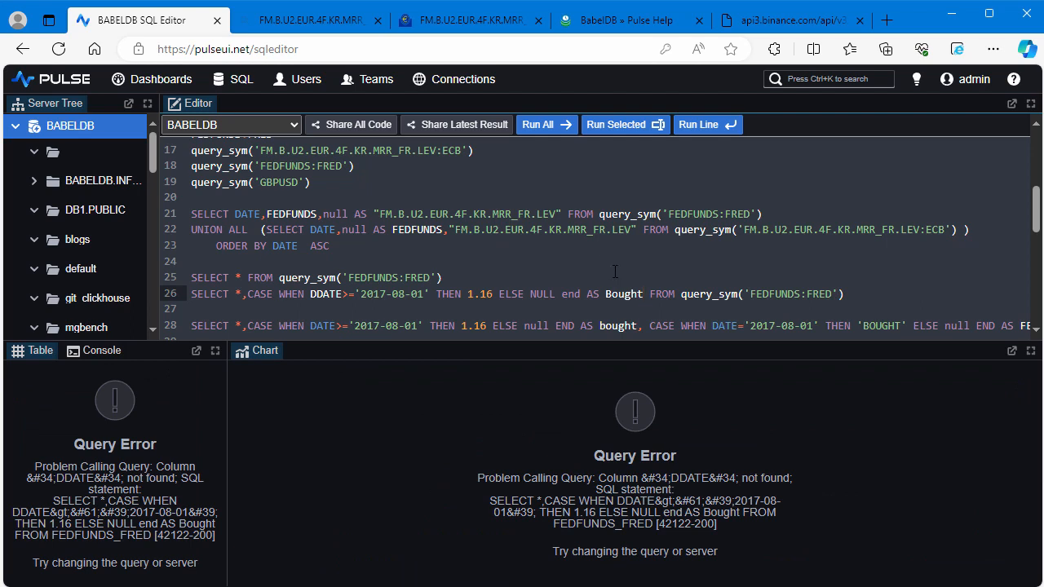
Correct DDATE to DATE in the CASE condition on line 26 and rerun the query
{"action": "left_click", "coordinate": [320, 295]}
{"action": "key", "text": "BackSpace"}
{"action": "key", "text": "ctrl+Return"}
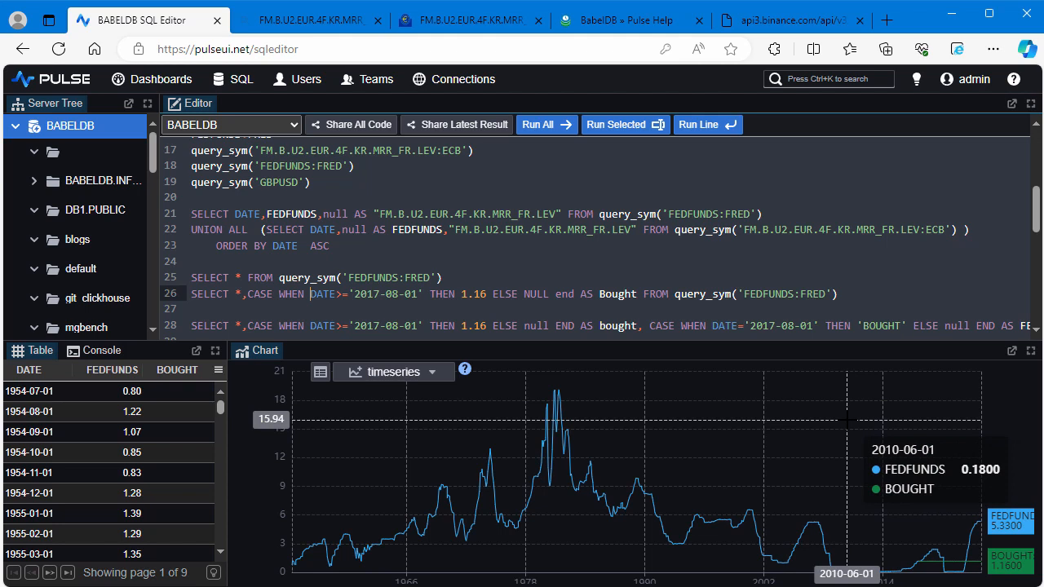
Run the 'BOUGHT' marker query on line 28 and the query on lines 30 to 33 with LOWPOINT mark points and badtimes mark areas
{"action": "left_click", "coordinate": [462, 325]}
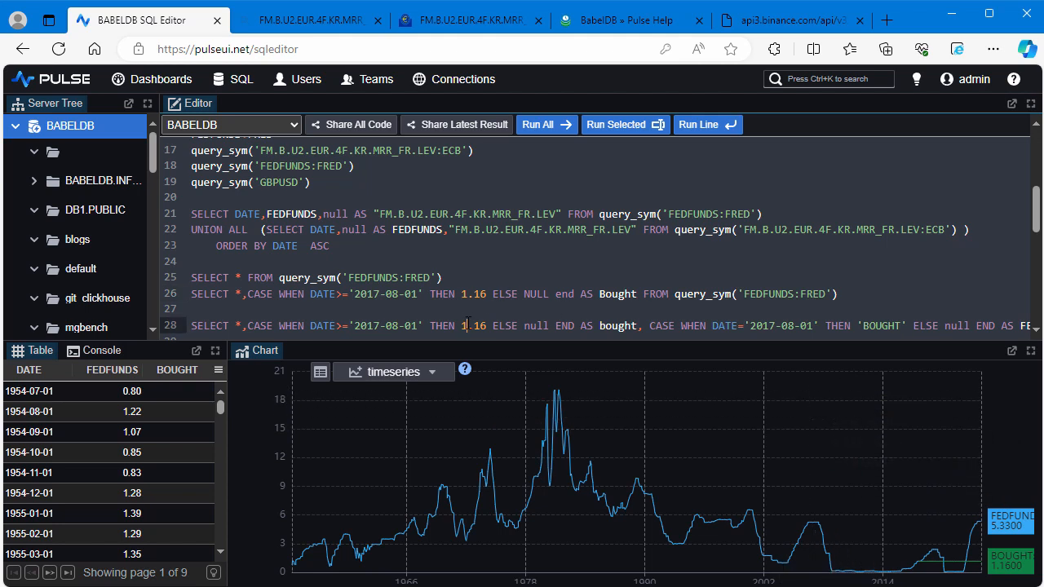
{"action": "key", "text": "ctrl+Return"}
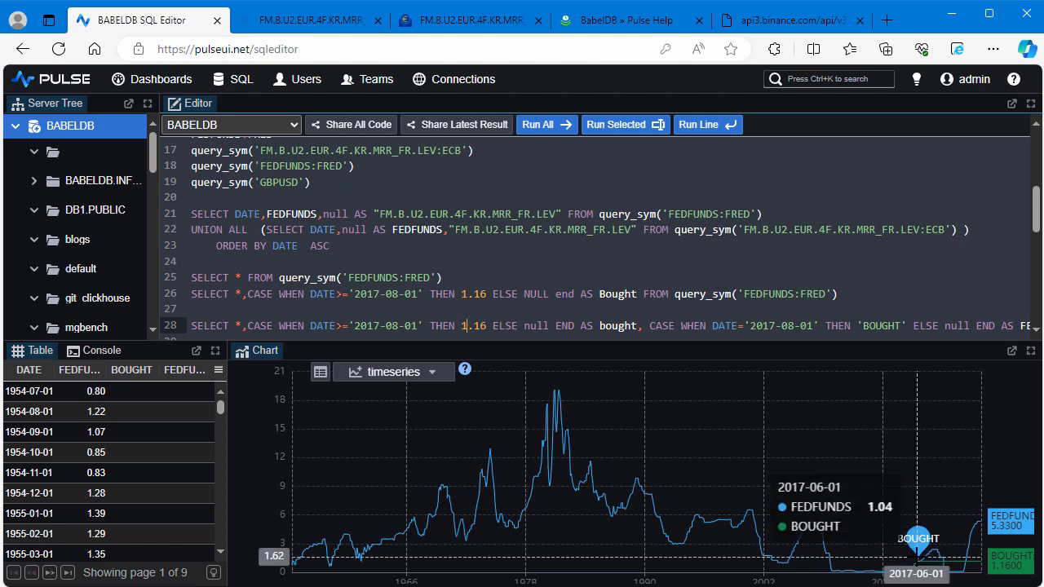
{"action": "scroll", "coordinate": [400, 270], "scroll_direction": "down", "scroll_amount": 2}
{"action": "scroll", "coordinate": [401, 270], "scroll_direction": "down", "scroll_amount": 1}
{"action": "left_click", "coordinate": [374, 318]}
{"action": "key", "text": "ctrl+Return"}
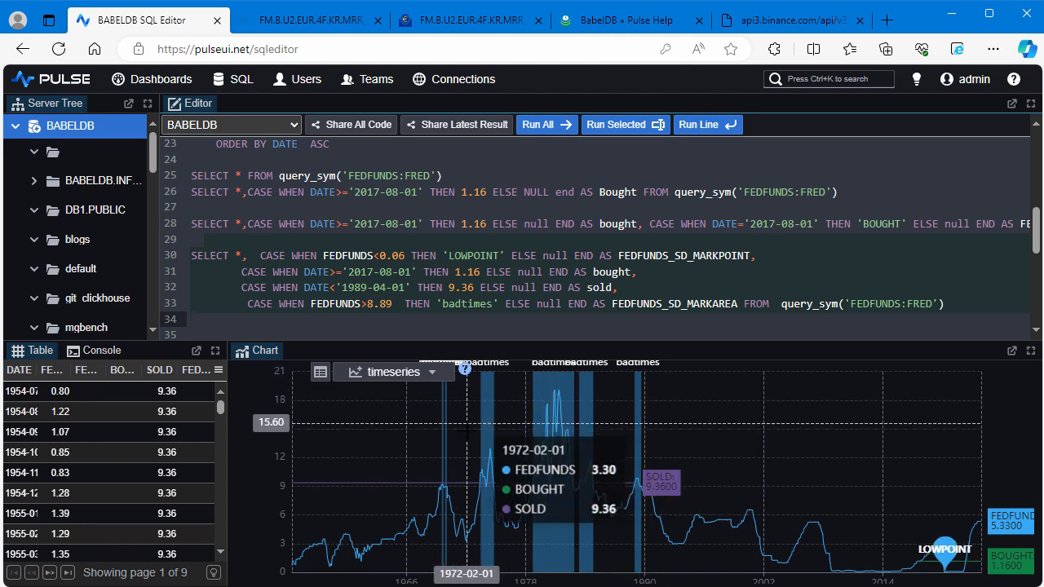
Zoom the annotated FEDFUNDS chart into roughly 1987 to 1994 and restore its full date range
{"action": "left_click_drag", "start_coordinate": [611, 433], "coordinate": [693, 437]}
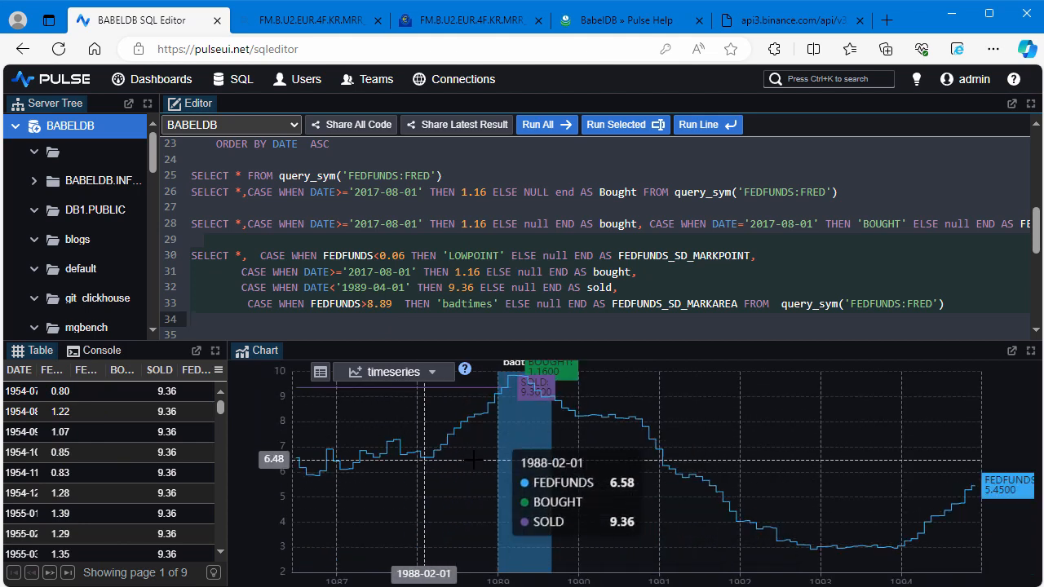
{"action": "double_click", "coordinate": [598, 475]}
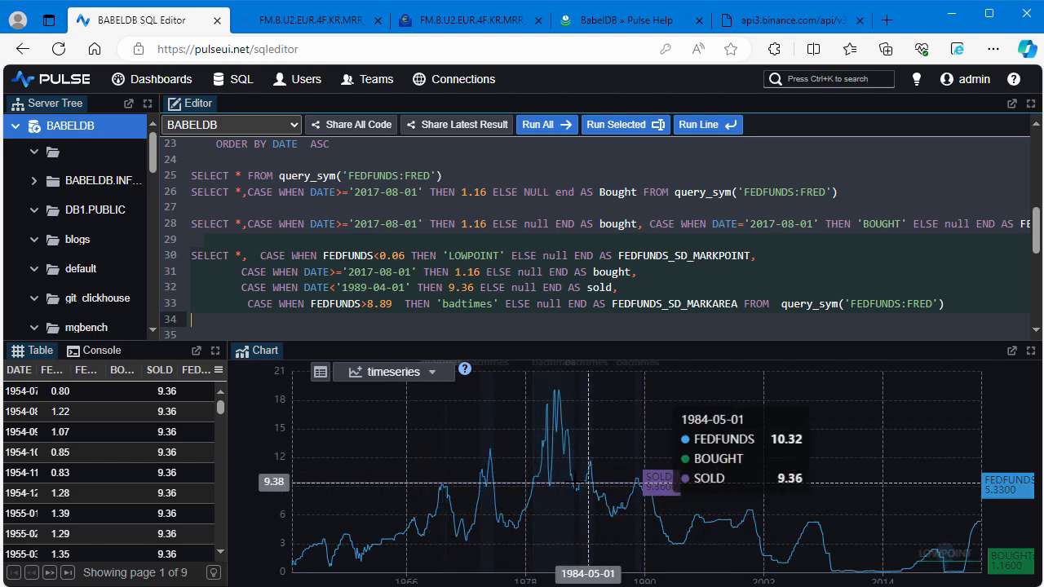
{"action": "left_click", "coordinate": [654, 288]}
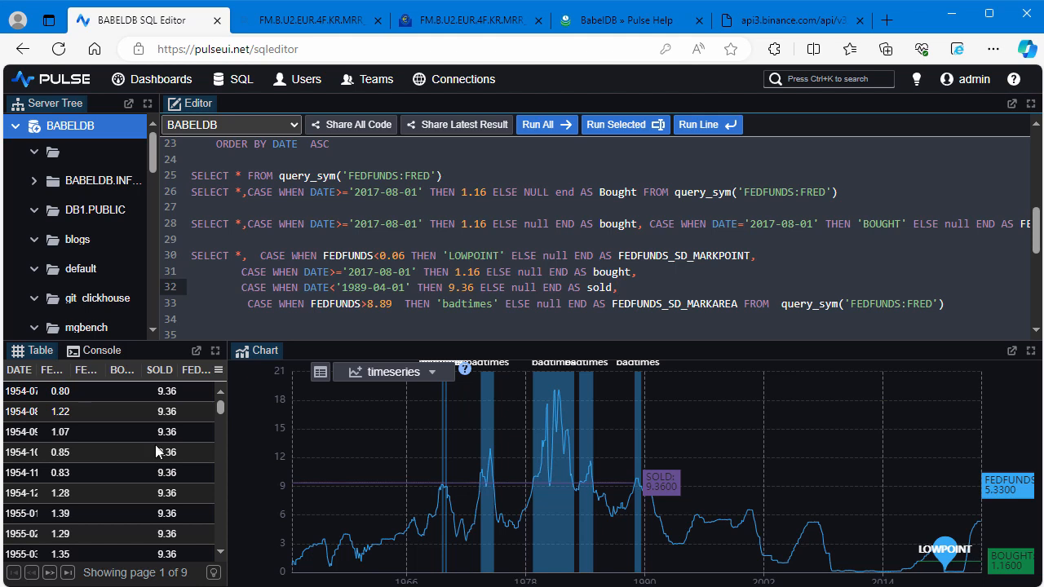
{"action": "left_click_drag", "start_coordinate": [629, 243], "coordinate": [639, 305]}
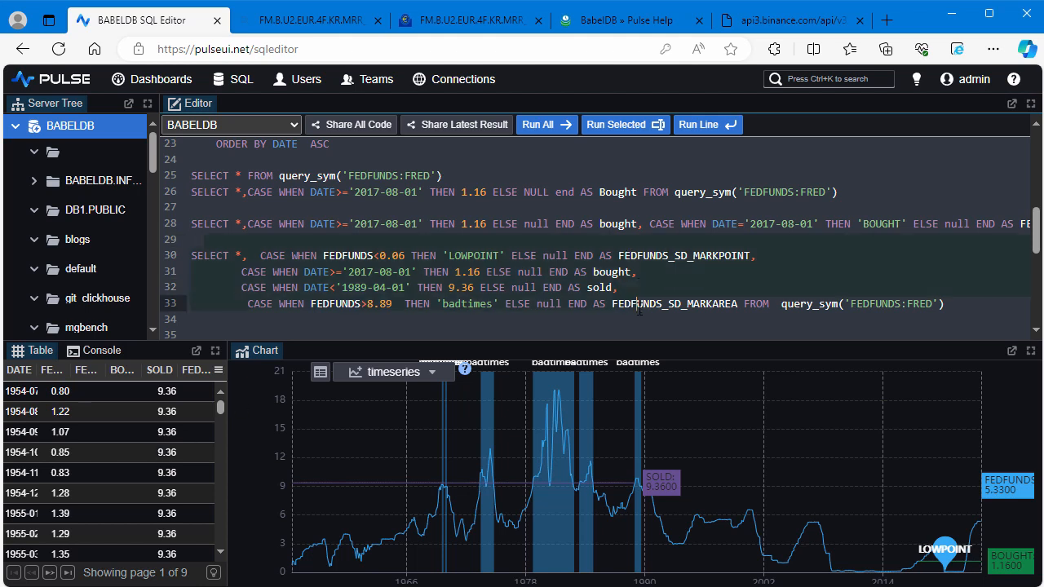
{"action": "key", "text": "shift+Down"}
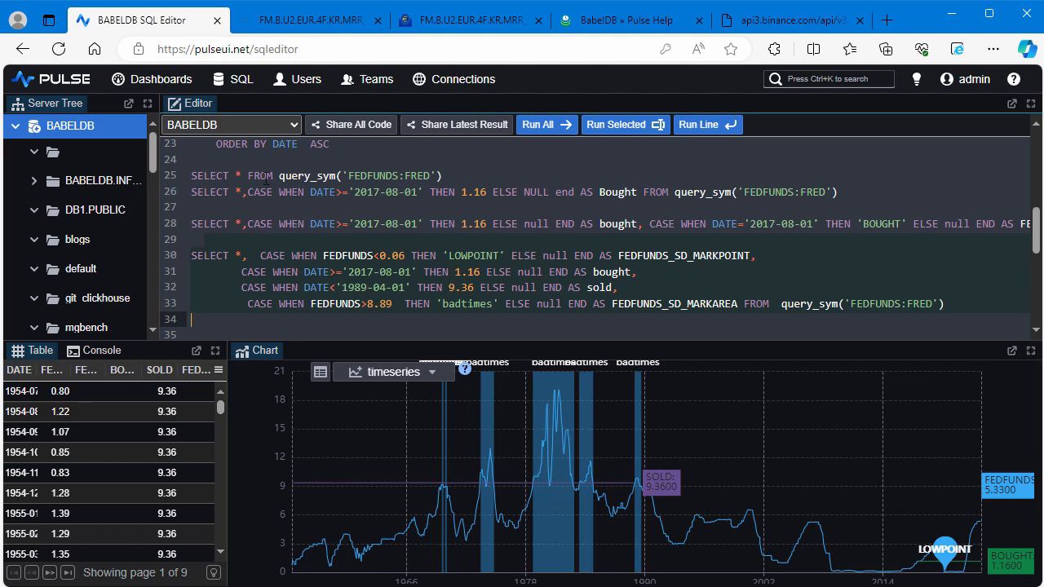
{"action": "left_click", "coordinate": [274, 222]}
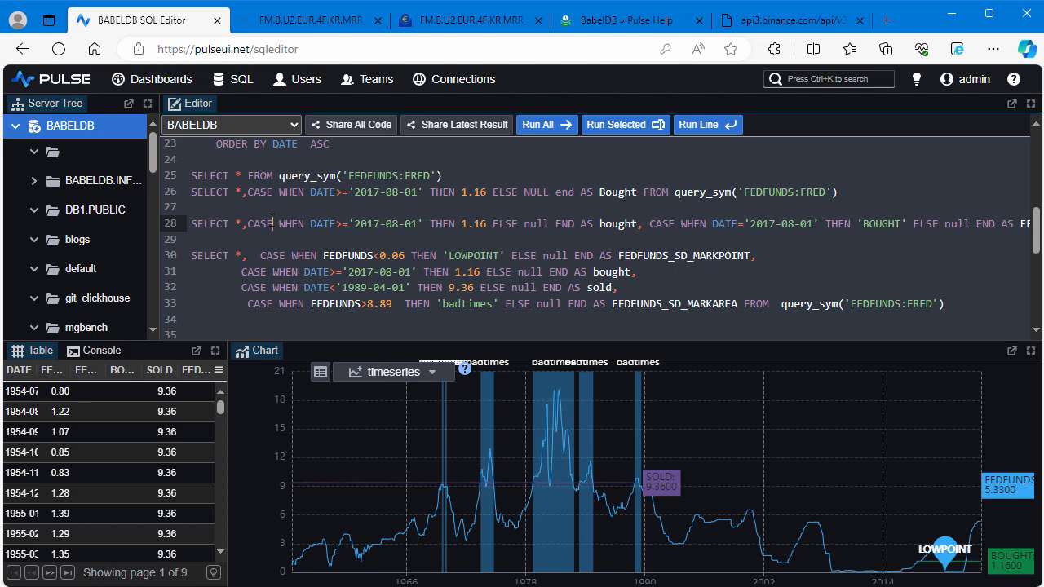
{"action": "left_click", "coordinate": [328, 242]}
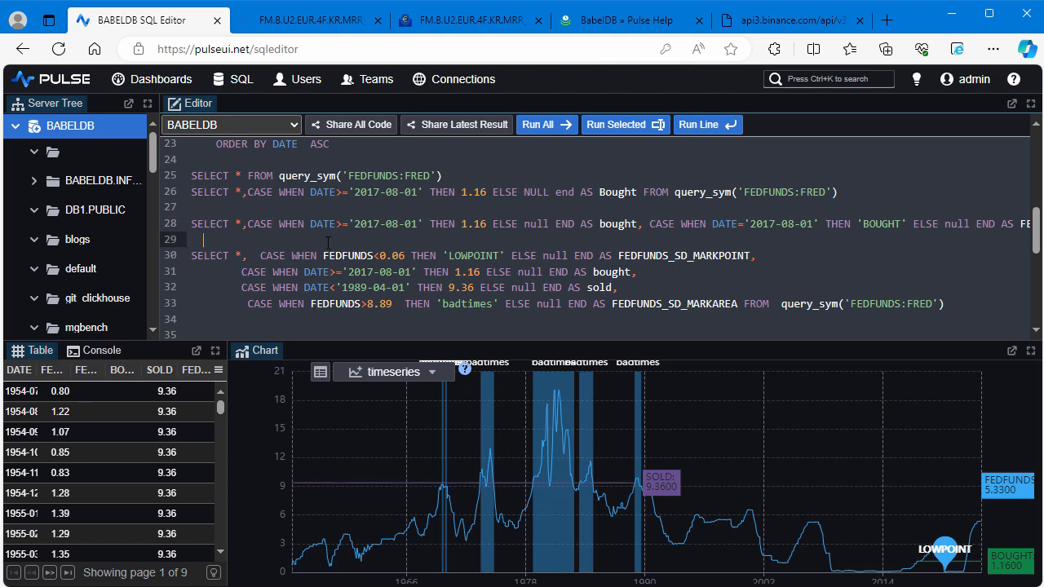
Run the query_data statement on line 36 to chart its inline JSON values for 2011-01-01 to 2011-01-04
{"action": "scroll", "coordinate": [328, 241], "scroll_direction": "down", "scroll_amount": 1}
{"action": "scroll", "coordinate": [328, 243], "scroll_direction": "down", "scroll_amount": 1}
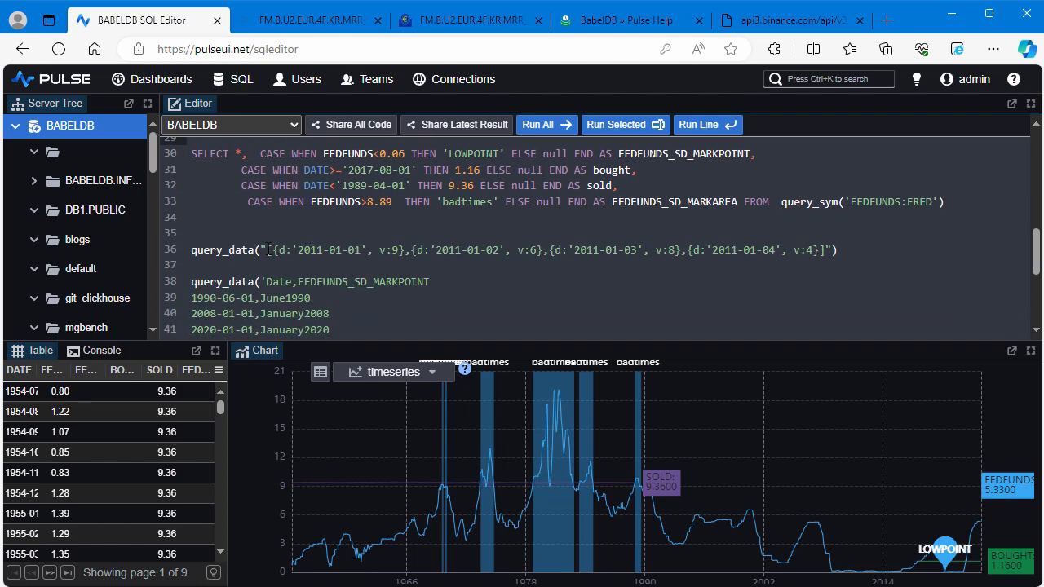
{"action": "left_click", "coordinate": [269, 250]}
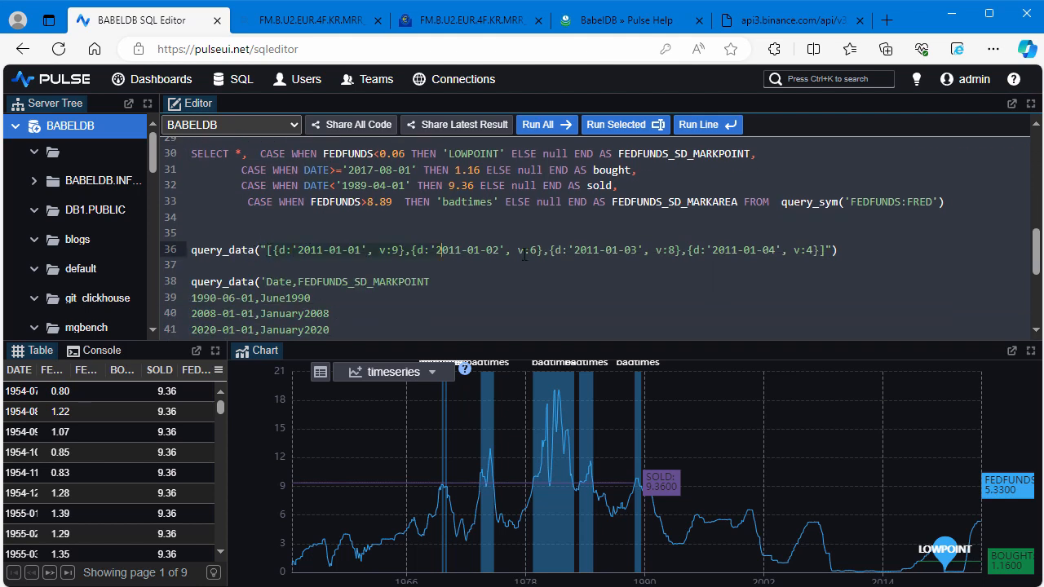
{"action": "left_click", "coordinate": [807, 252]}
{"action": "key", "text": "ctrl+Return"}
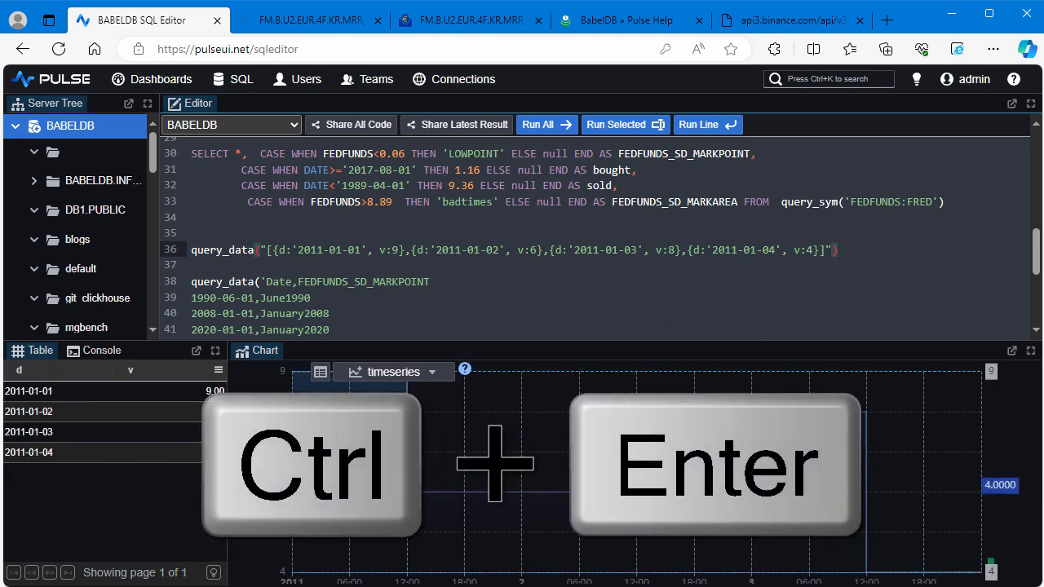
Run the query_data statement on lines 38 to 42 that supplies inline CSV dates and FEDFUNDS_SD_MARKPOINT labels
{"action": "scroll", "coordinate": [361, 288], "scroll_direction": "down", "scroll_amount": 1}
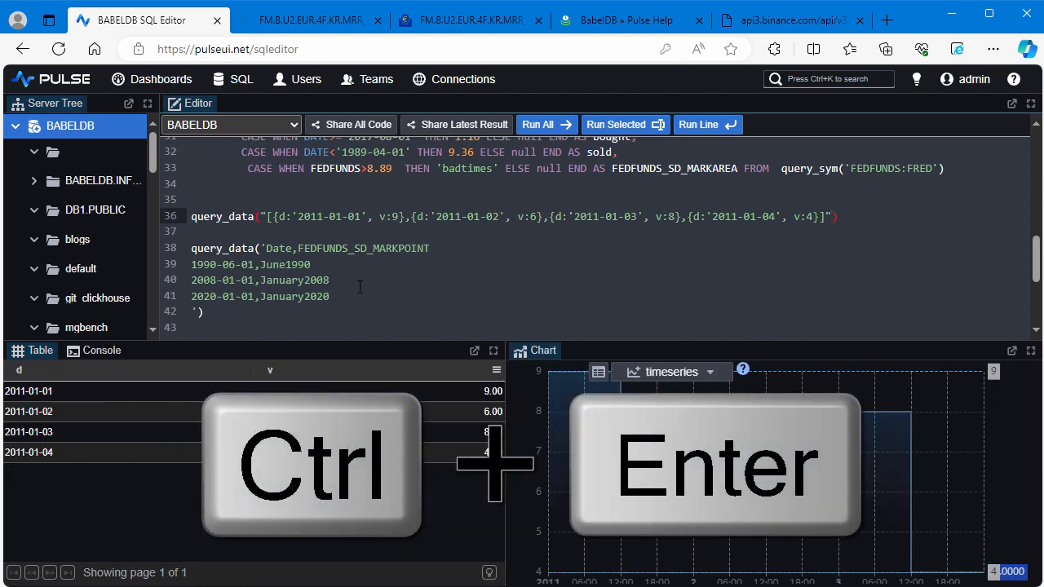
{"action": "left_click", "coordinate": [262, 317]}
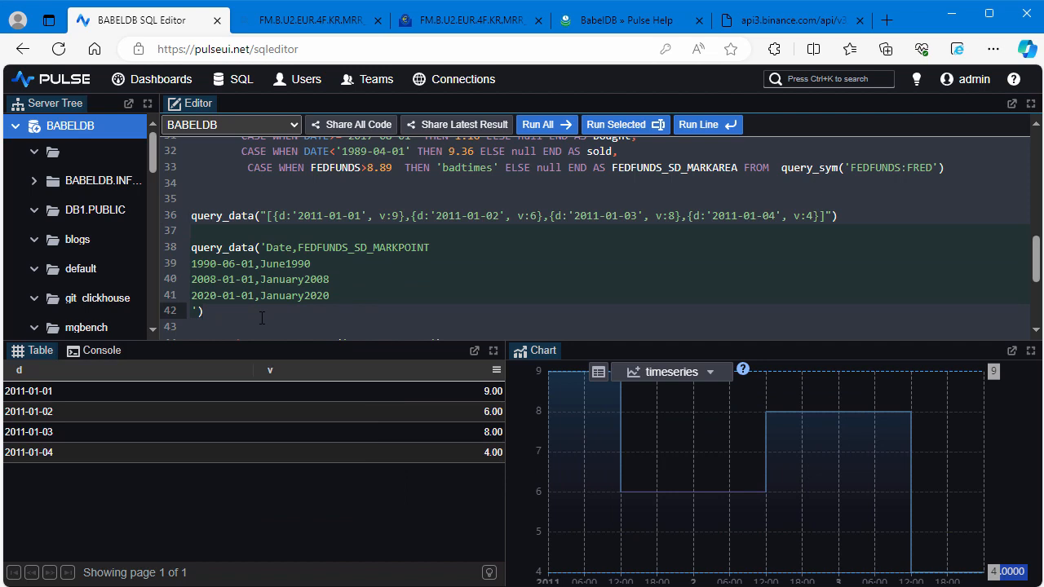
{"action": "key", "text": "ctrl+Return"}
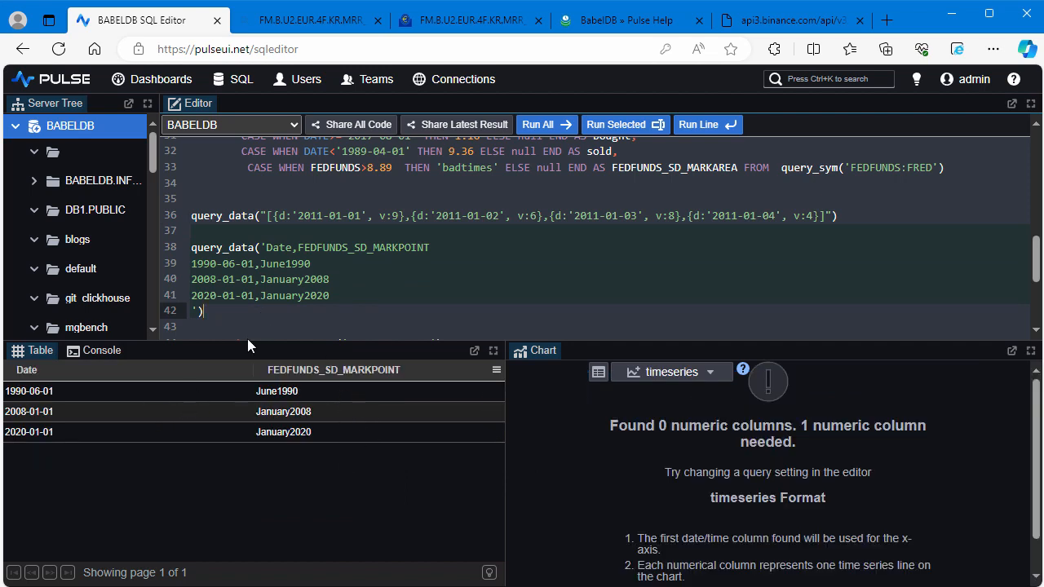
{"action": "left_click", "coordinate": [323, 274]}
{"action": "left_click", "coordinate": [250, 241]}
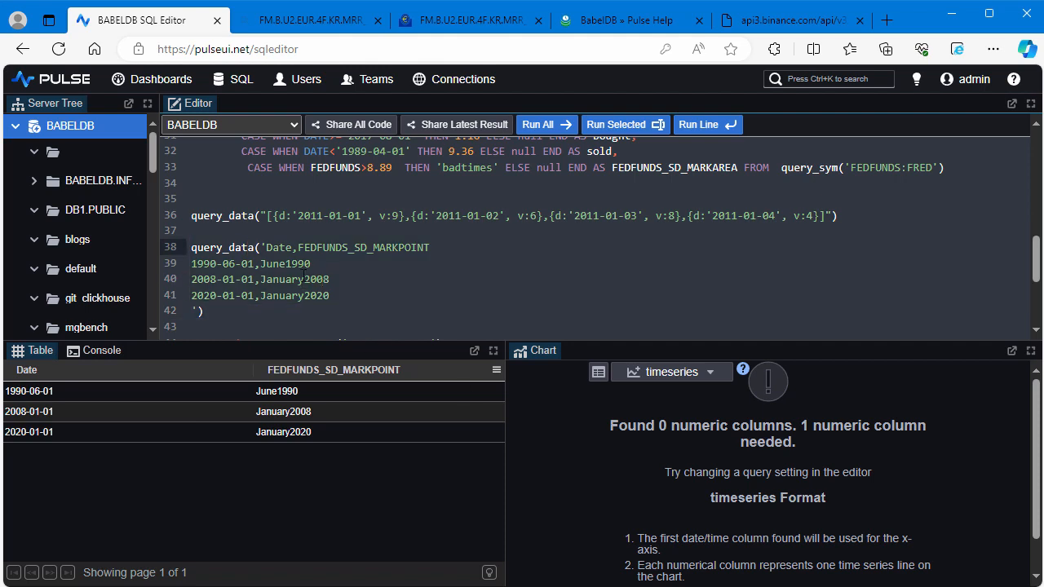
Run only the SELECT * FROM query_sym('FEDFUNDS:FRED') portion of the join query on line 44
{"action": "scroll", "coordinate": [303, 277], "scroll_direction": "down", "scroll_amount": 5}
{"action": "mouse_move", "coordinate": [300, 199]}
{"action": "left_mouse_down"}
{"action": "mouse_move", "coordinate": [366, 209]}
{"action": "mouse_move", "coordinate": [440, 194]}
{"action": "mouse_move", "coordinate": [192, 210]}
{"action": "left_mouse_up"}
{"action": "key", "text": "ctrl+e"}
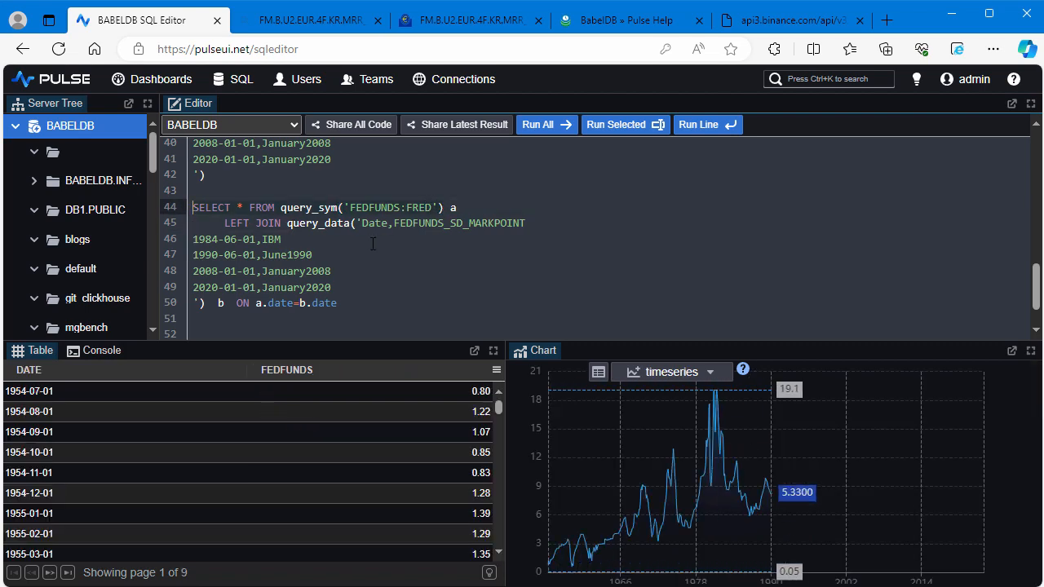
Run the full LEFT JOIN query on lines 44 to 50, matching FEDFUNDS with the inline mark-point data by date
{"action": "mouse_move", "coordinate": [269, 191]}
{"action": "left_mouse_down"}
{"action": "mouse_move", "coordinate": [299, 193]}
{"action": "mouse_move", "coordinate": [326, 287]}
{"action": "mouse_move", "coordinate": [360, 304]}
{"action": "left_mouse_up"}
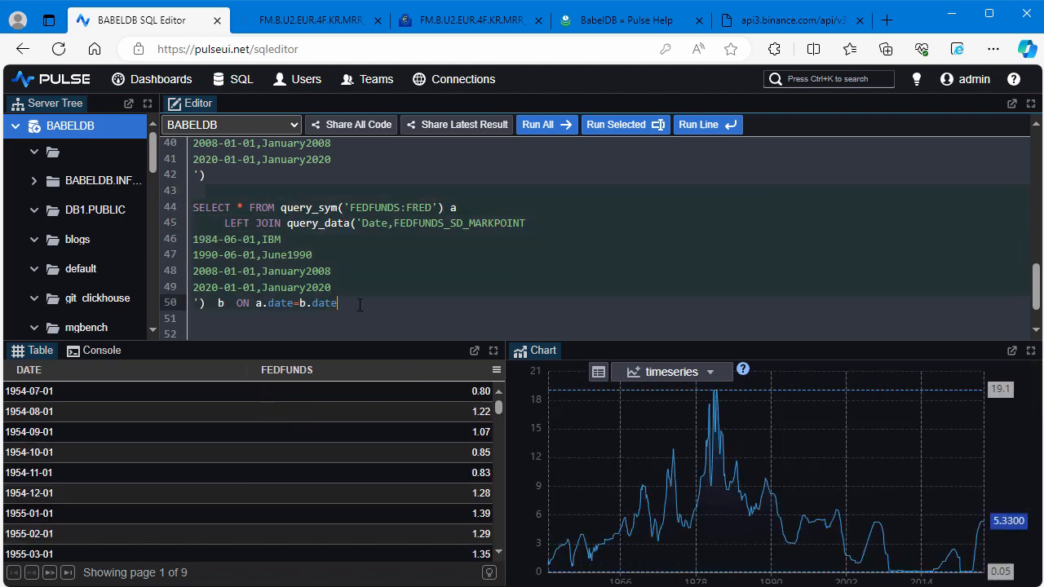
{"action": "key", "text": "ctrl+e"}
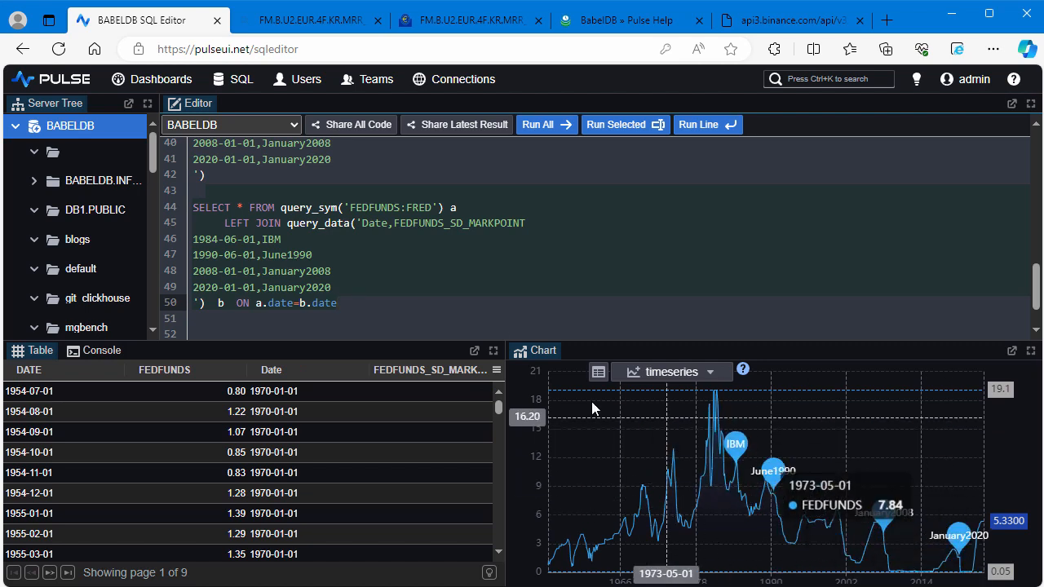
{"action": "left_click", "coordinate": [333, 277]}
{"action": "left_click_drag", "start_coordinate": [341, 288], "coordinate": [333, 261]}
Add the row 1988-06-01,88 to the join's inline data below the IBM row, based on a duplicate of the June1990 row
{"action": "left_click", "coordinate": [381, 288]}
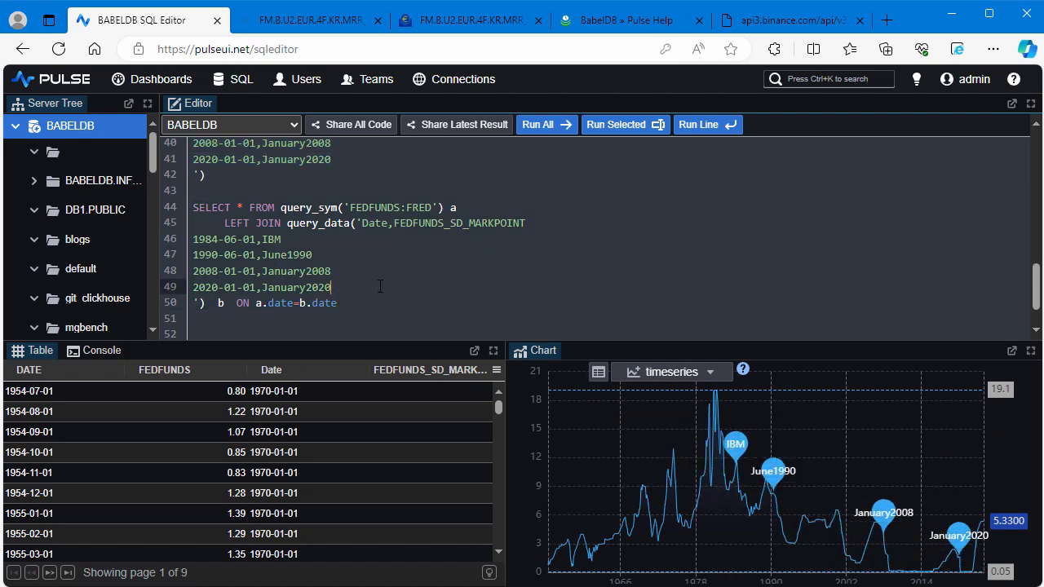
{"action": "key", "text": "Up"}
{"action": "key", "text": "Up"}
{"action": "key", "text": "Up"}
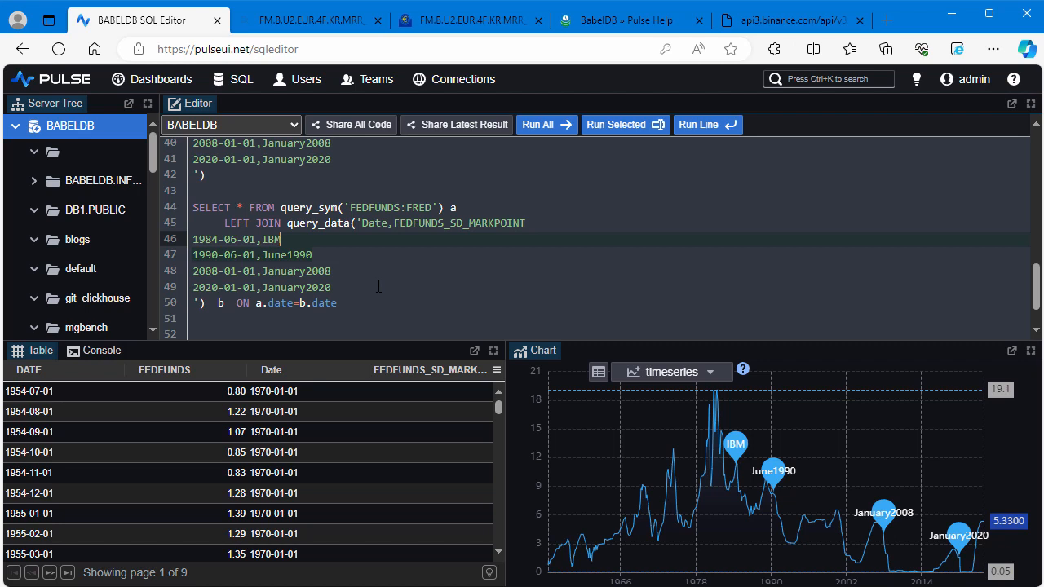
{"action": "key", "text": "Down"}
{"action": "key", "text": "shift+alt+Up"}
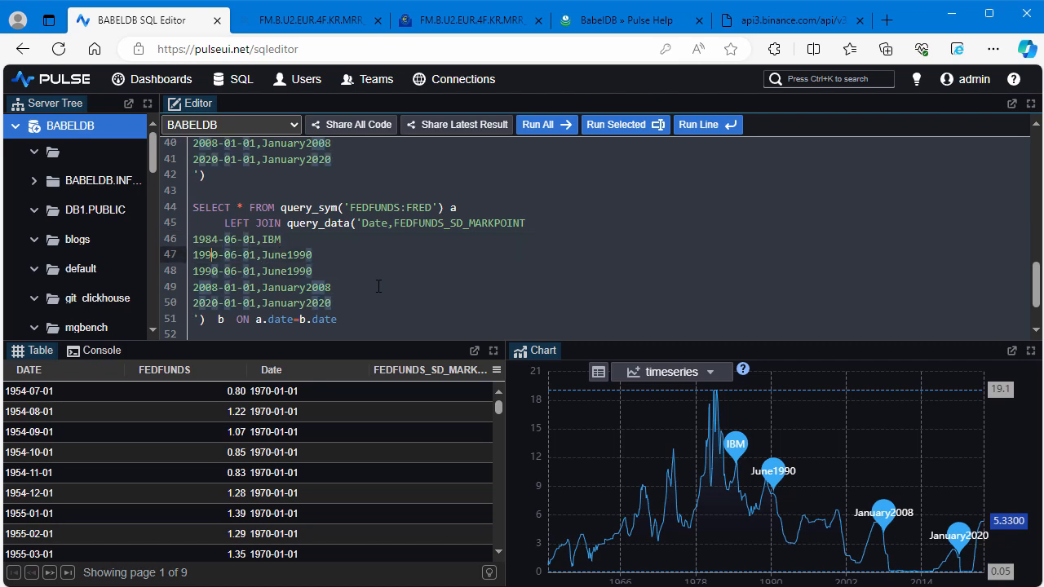
{"action": "key", "text": "BackSpace"}
{"action": "key", "text": "BackSpace"}
{"action": "type", "text": "88"}
{"action": "key", "text": "Right"}
{"action": "key", "text": "Right"}
{"action": "key", "text": "Right"}
{"action": "key", "text": "Right"}
{"action": "key", "text": "Right"}
{"action": "key", "text": "Right"}
{"action": "key", "text": "Right"}
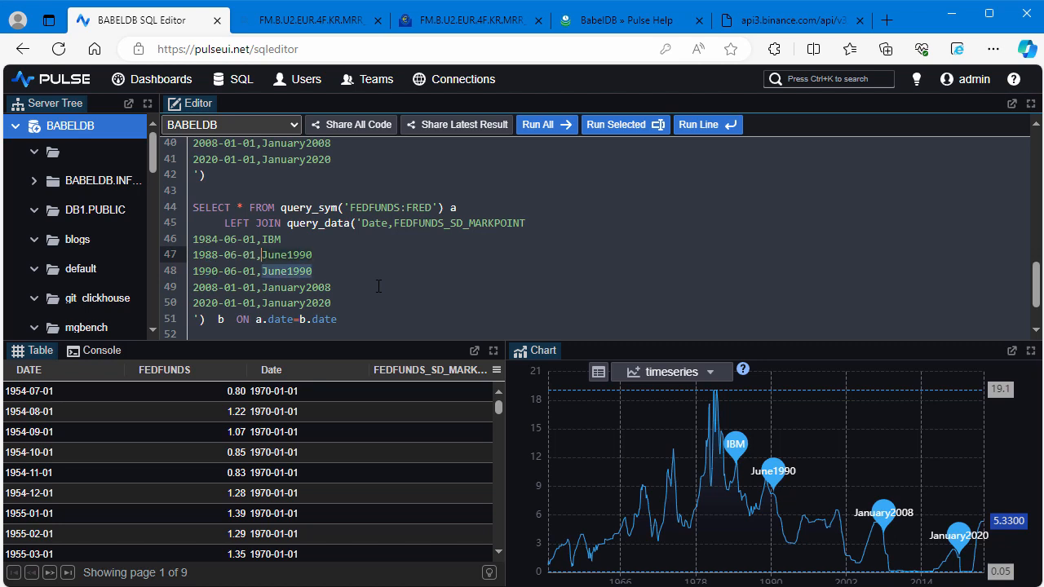
{"action": "type", "text": "88"}
Rerun the complete LEFT JOIN query on lines 44 to 51 with the added 1988-06-01 mark point
{"action": "key", "text": "Up"}
{"action": "key", "text": "Up"}
{"action": "key", "text": "Up"}
{"action": "key", "text": "Home"}
{"action": "key", "text": "shift+Down"}
{"action": "key", "text": "shift+Down"}
{"action": "key", "text": "shift+Down"}
{"action": "key", "text": "shift+Down"}
{"action": "key", "text": "shift+Down"}
{"action": "key", "text": "shift+Down"}
{"action": "key", "text": "shift+Down"}
{"action": "key", "text": "shift+Down"}
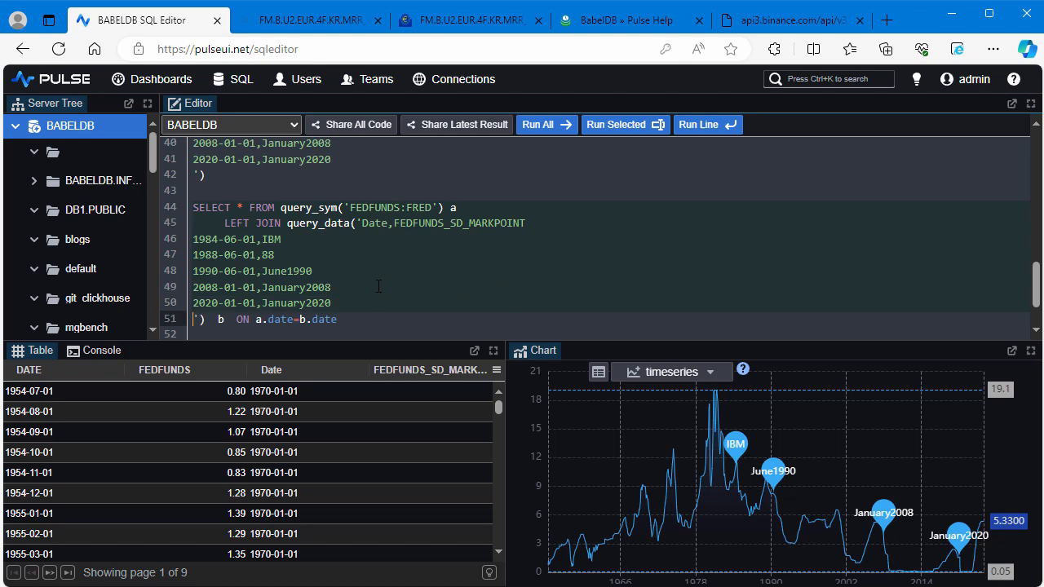
{"action": "key", "text": "ctrl+e"}
Switch to the BabelDB page of the Pulse help in the browser
{"action": "key", "text": "ctrl+4"}
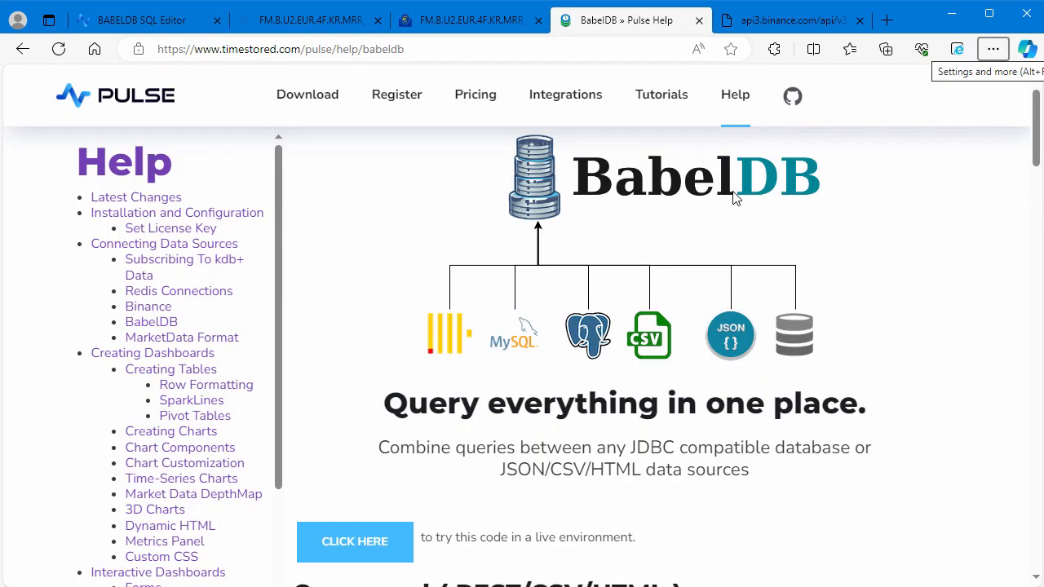